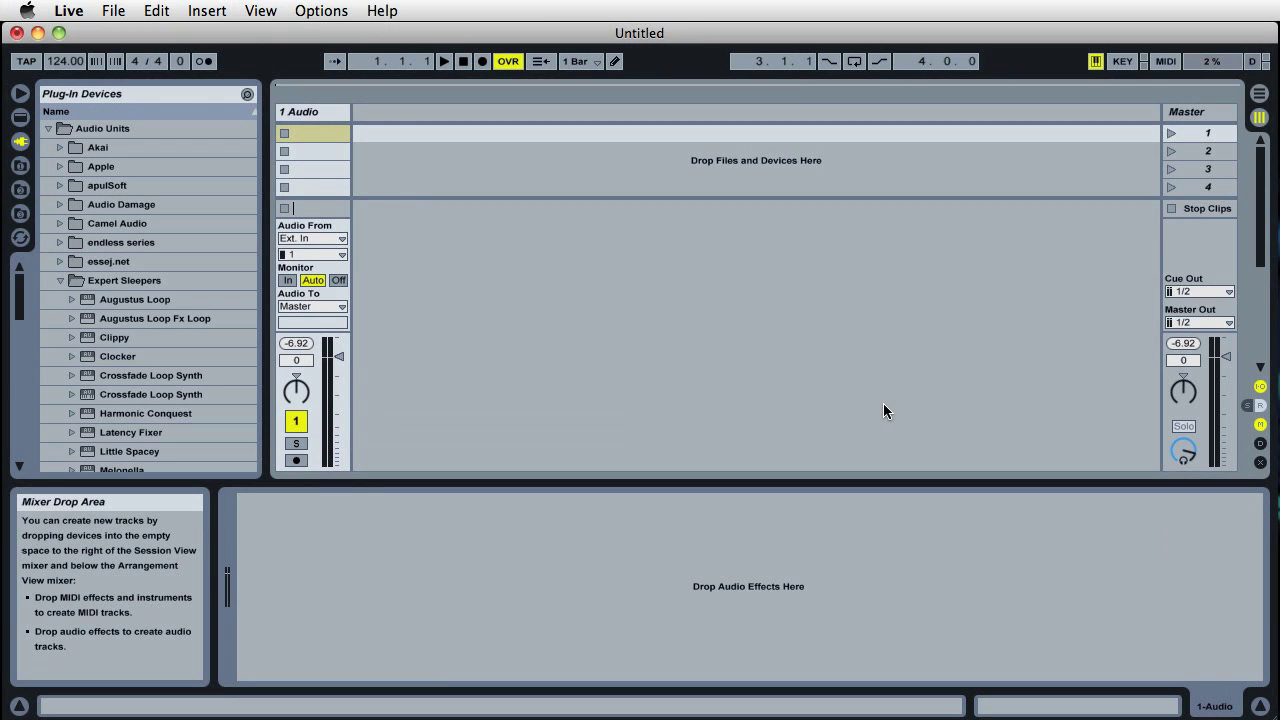
Set track 1's input to channel 3 and force its monitoring to In
left_click(331, 256)
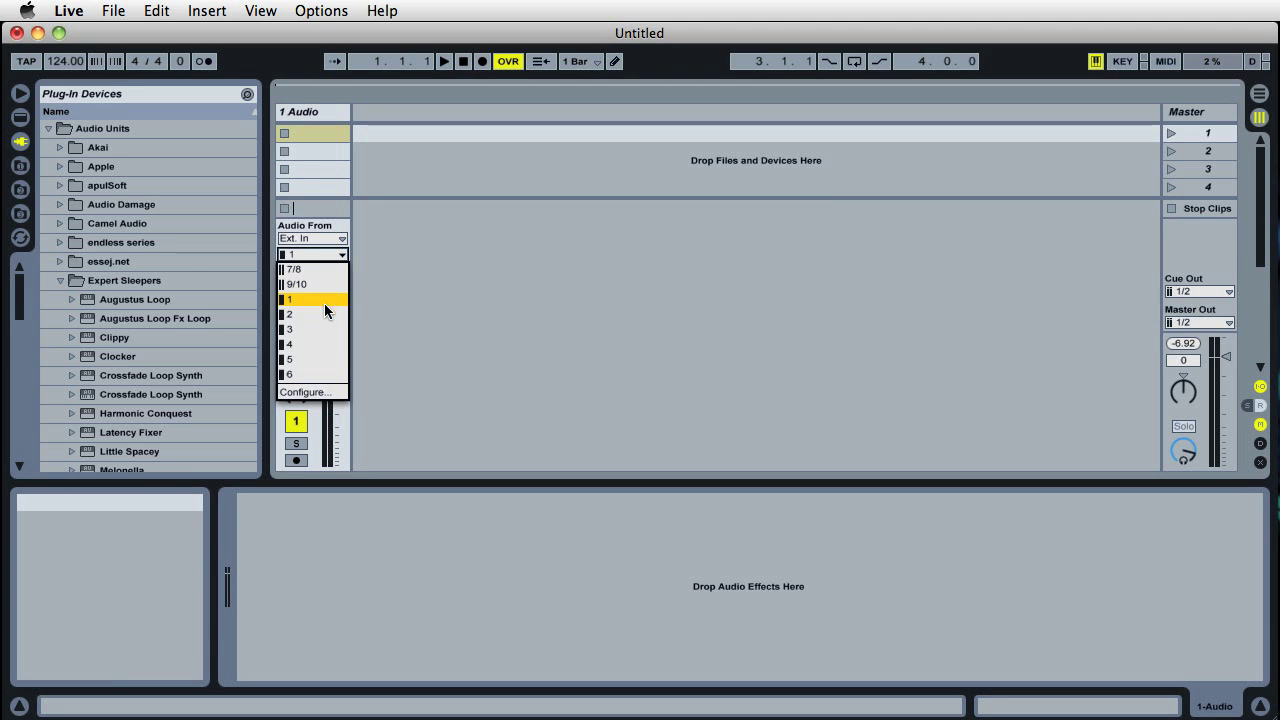
left_click(325, 331)
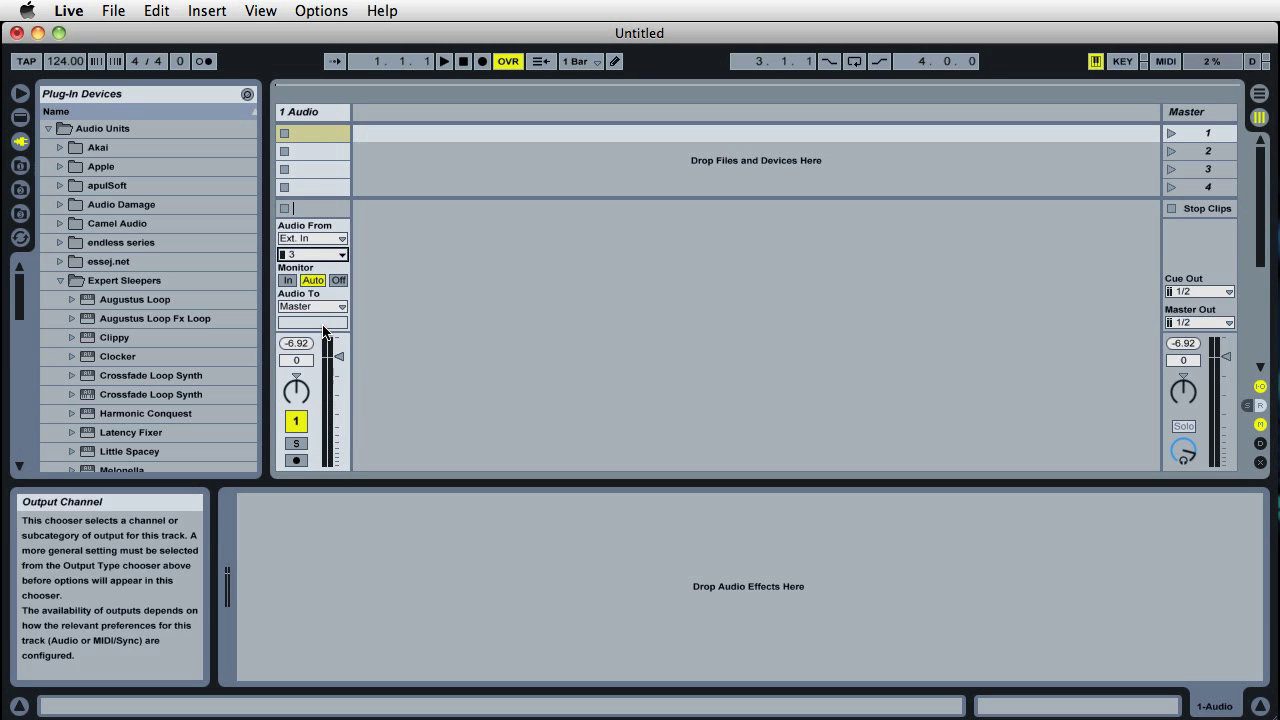
left_click(287, 279)
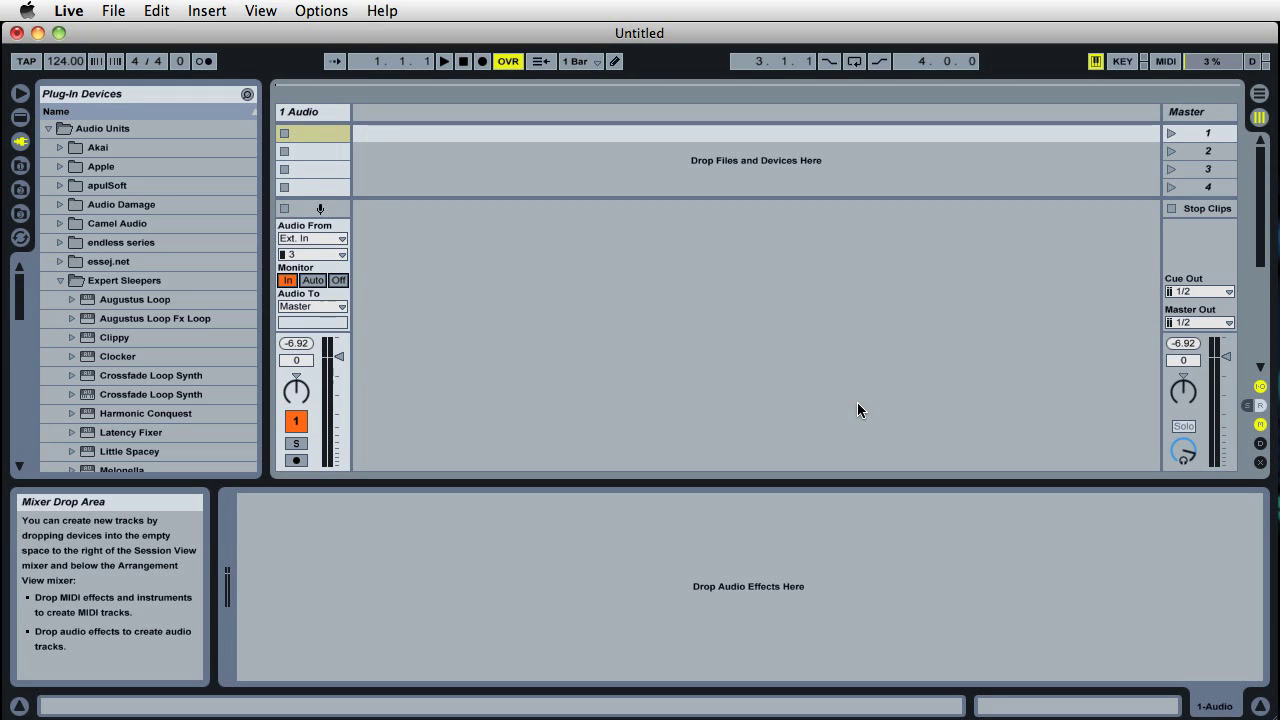
Add a second audio track and rename track 1 to 'monitor'
key("super+t")
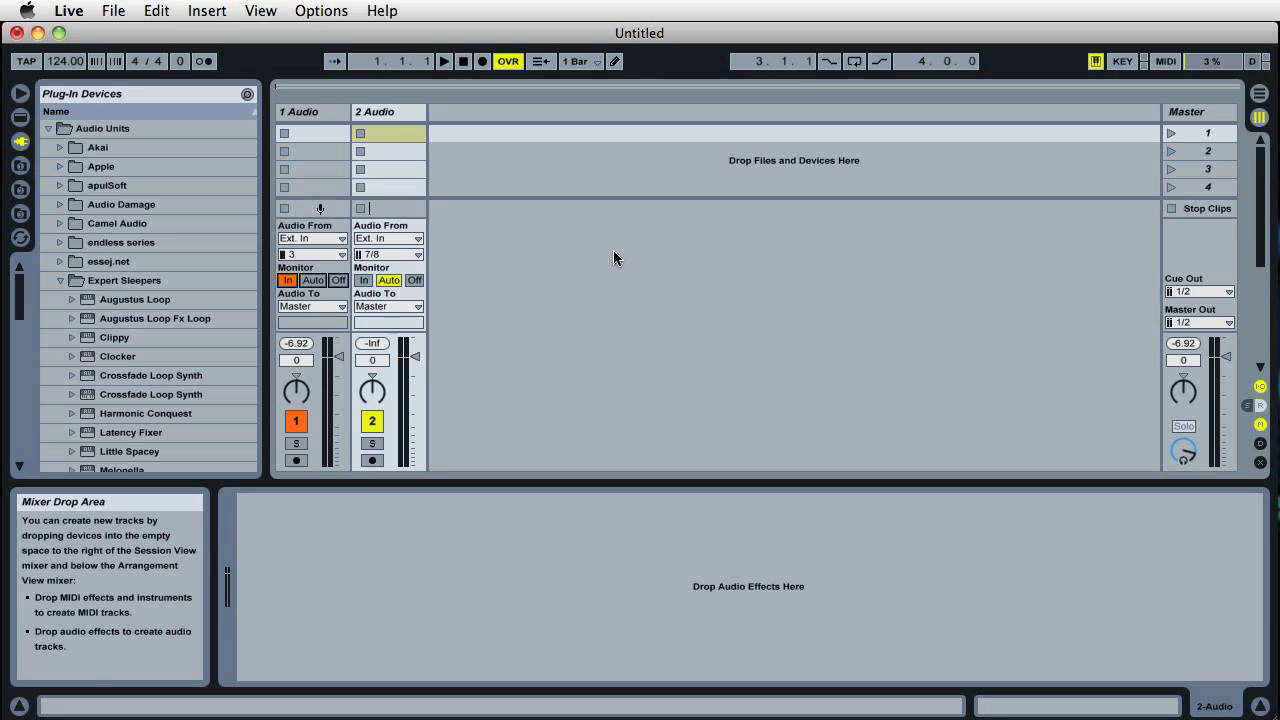
left_click(293, 112)
key("super+r")
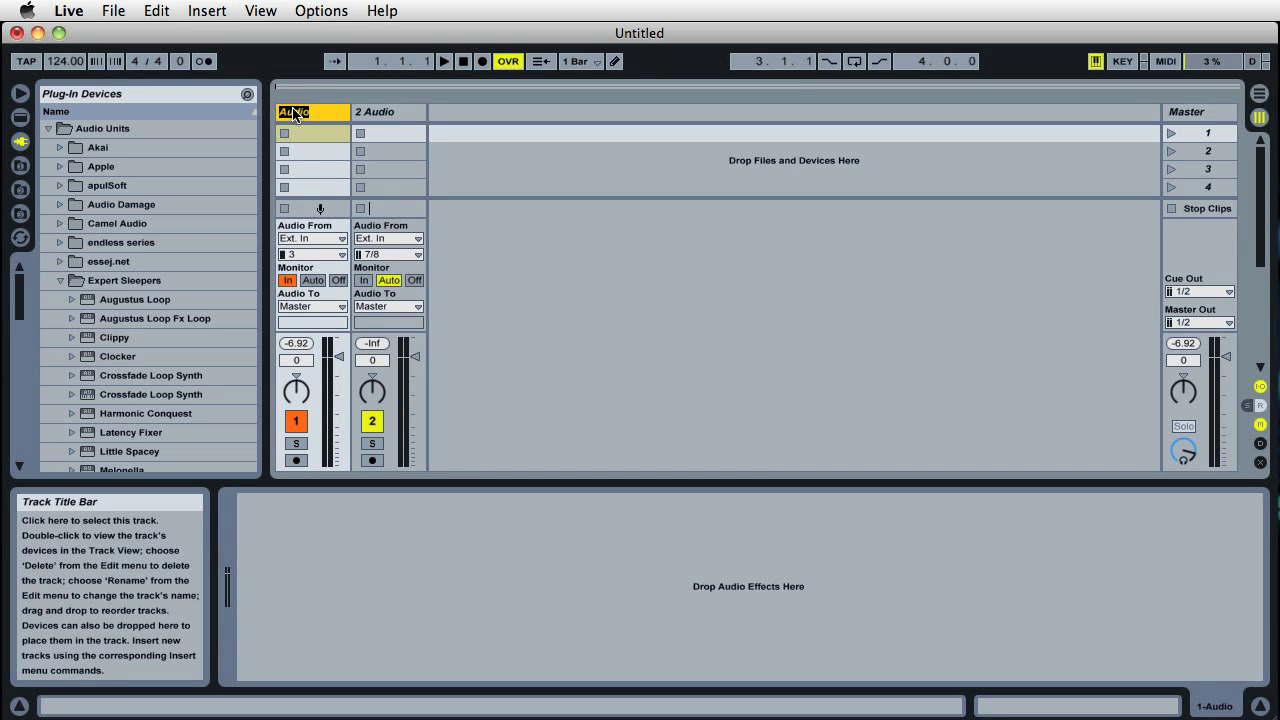
type("mi")
type("nitor")
left_click(378, 112)
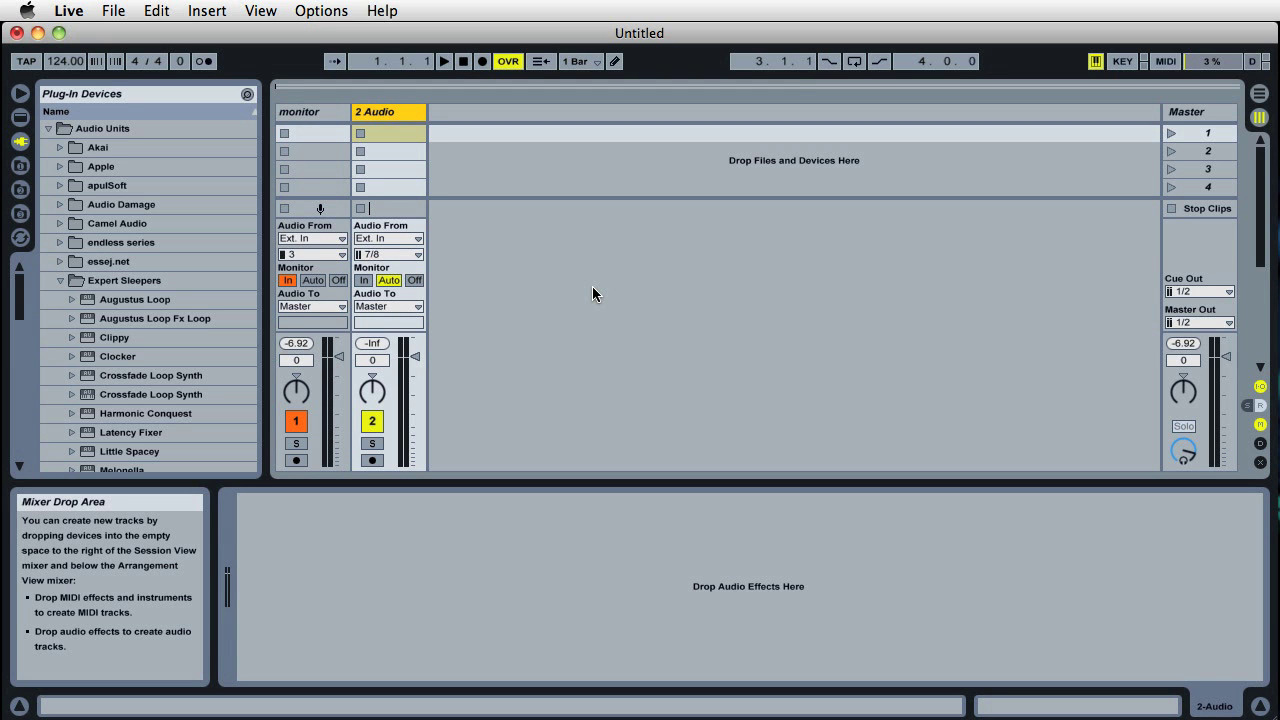
Load Expert Sleepers' SW Voice Controller onto new MIDI track 3, moving its window right and hiding the browser
scroll(137, 270, "down", 4)
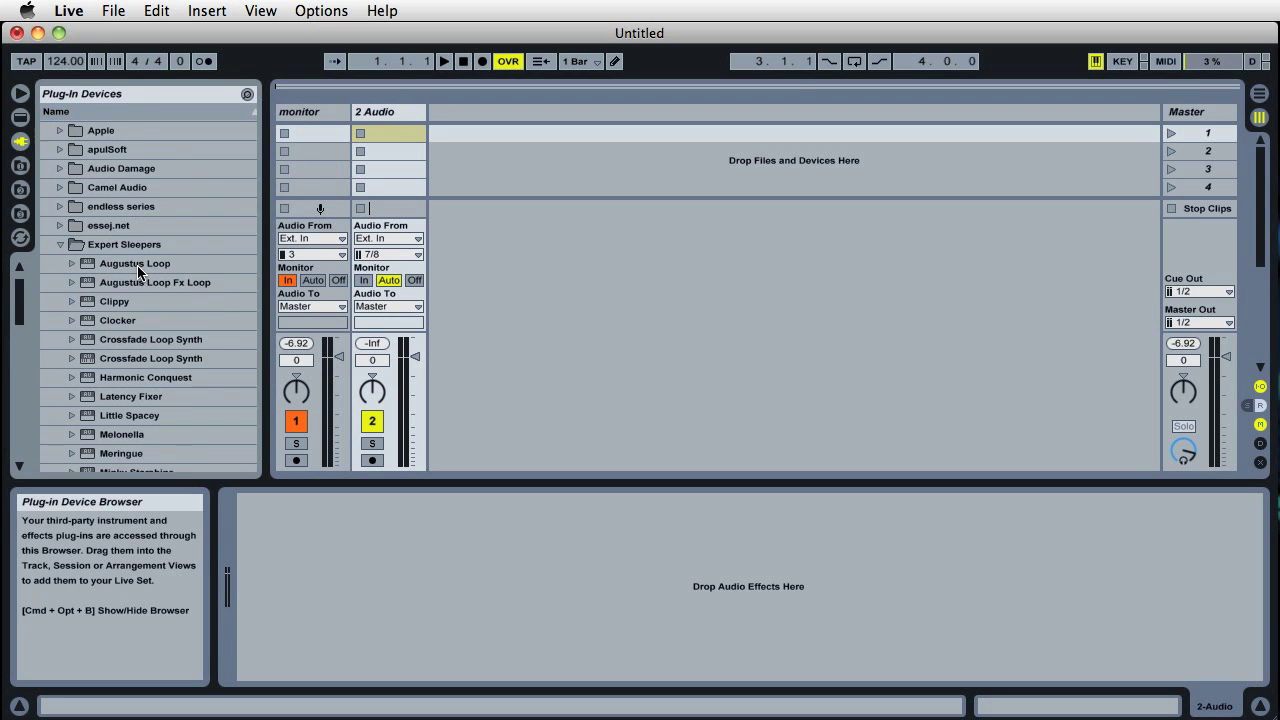
scroll(137, 265, "down", 10)
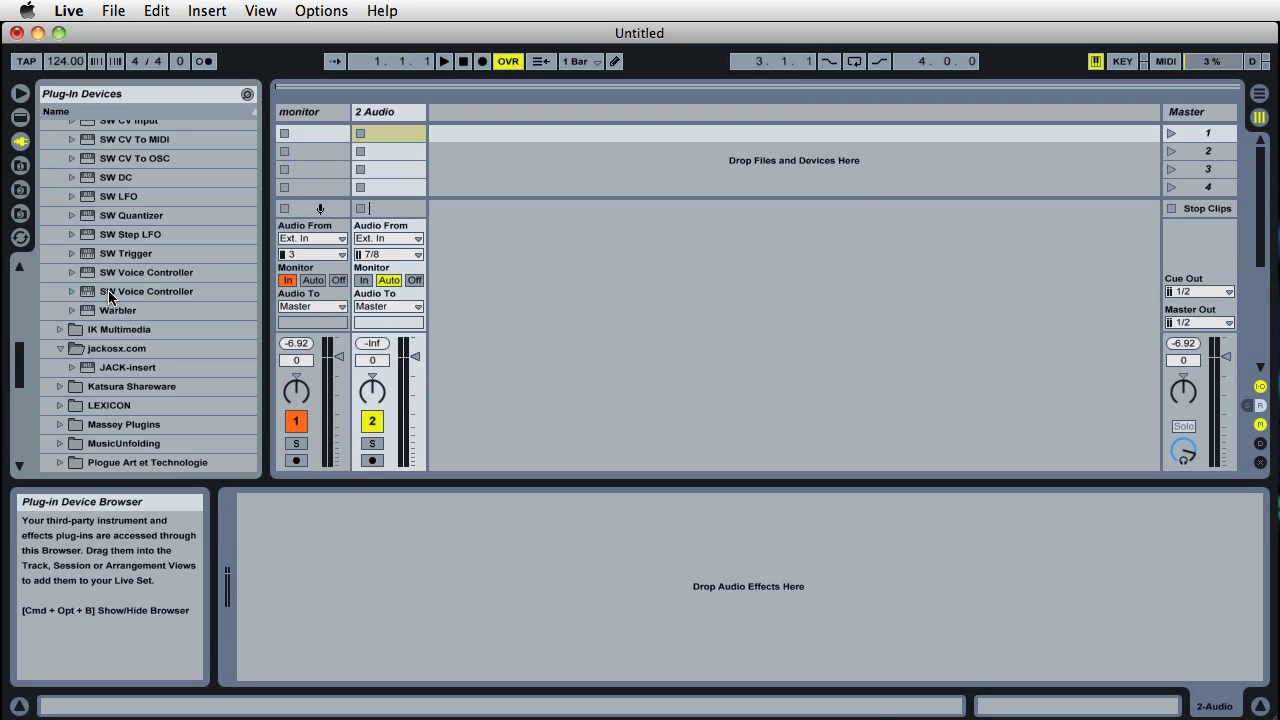
double_click(109, 292)
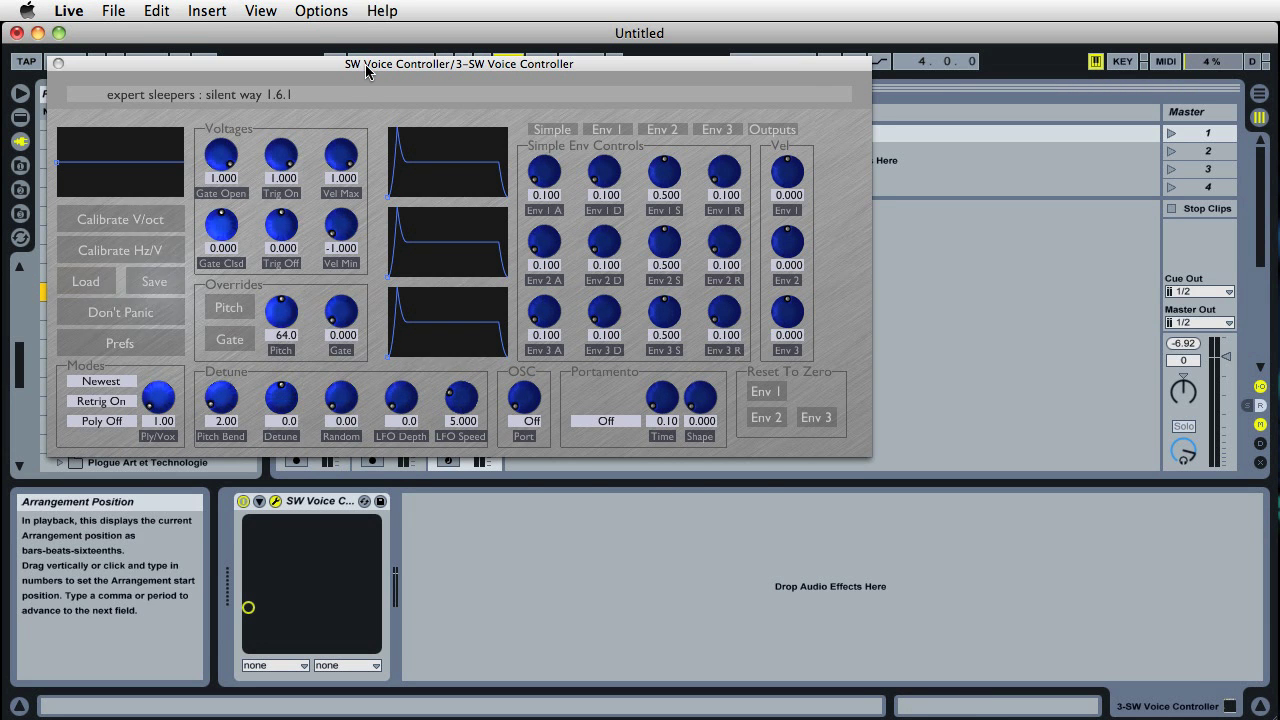
left_click_drag(366, 70, 827, 105)
left_click(20, 93)
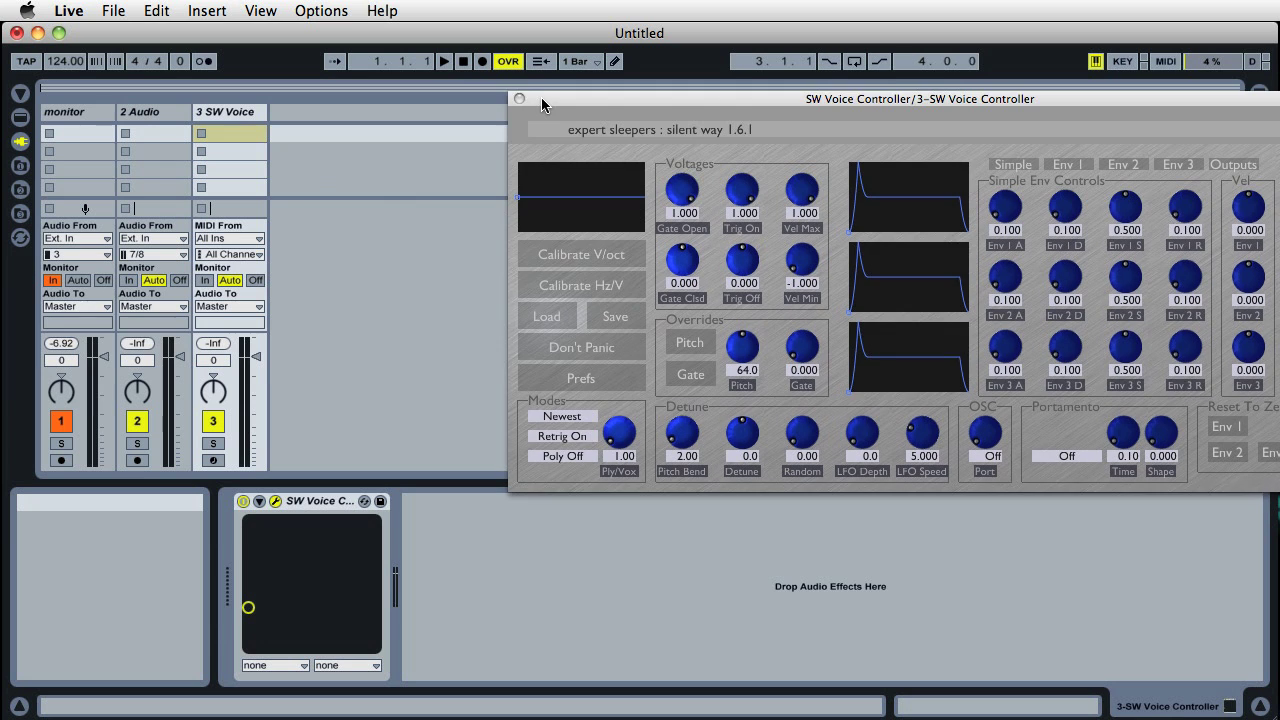
left_click_drag(541, 97, 798, 131)
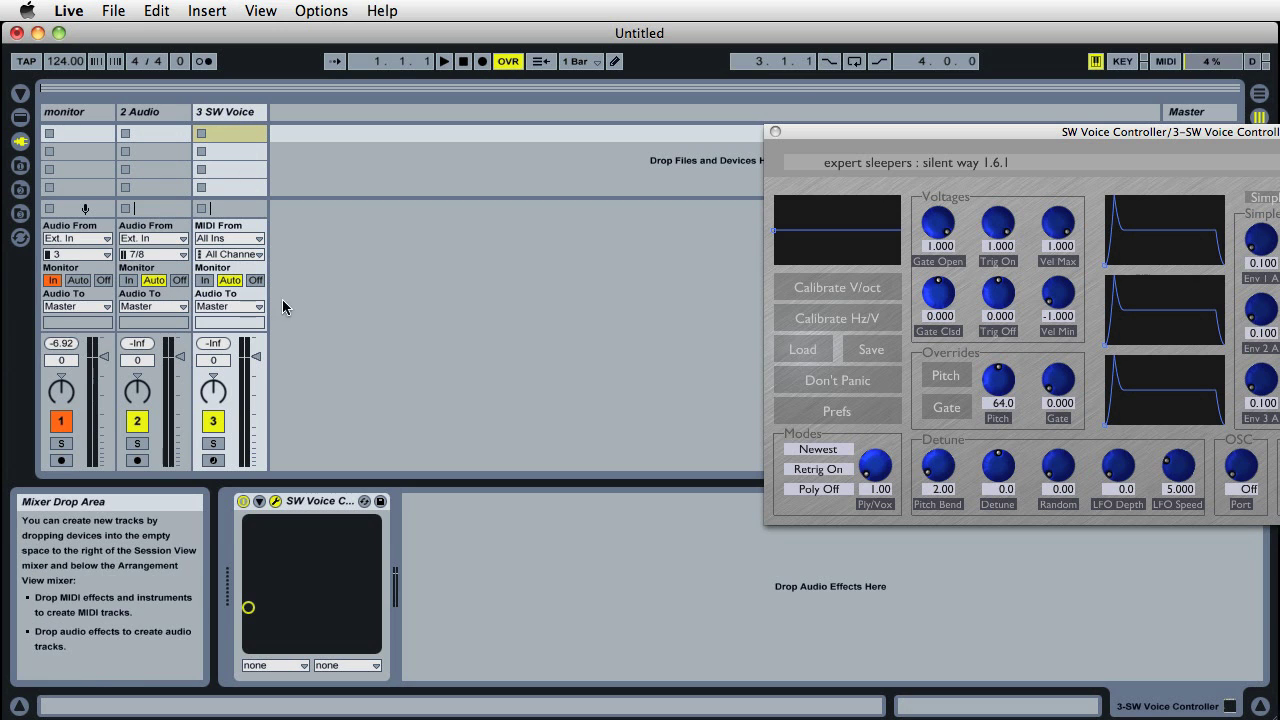
Route track 3 SW Voice to Ext. Out 3/4, set Monitor to In, and play a test note
left_click(249, 307)
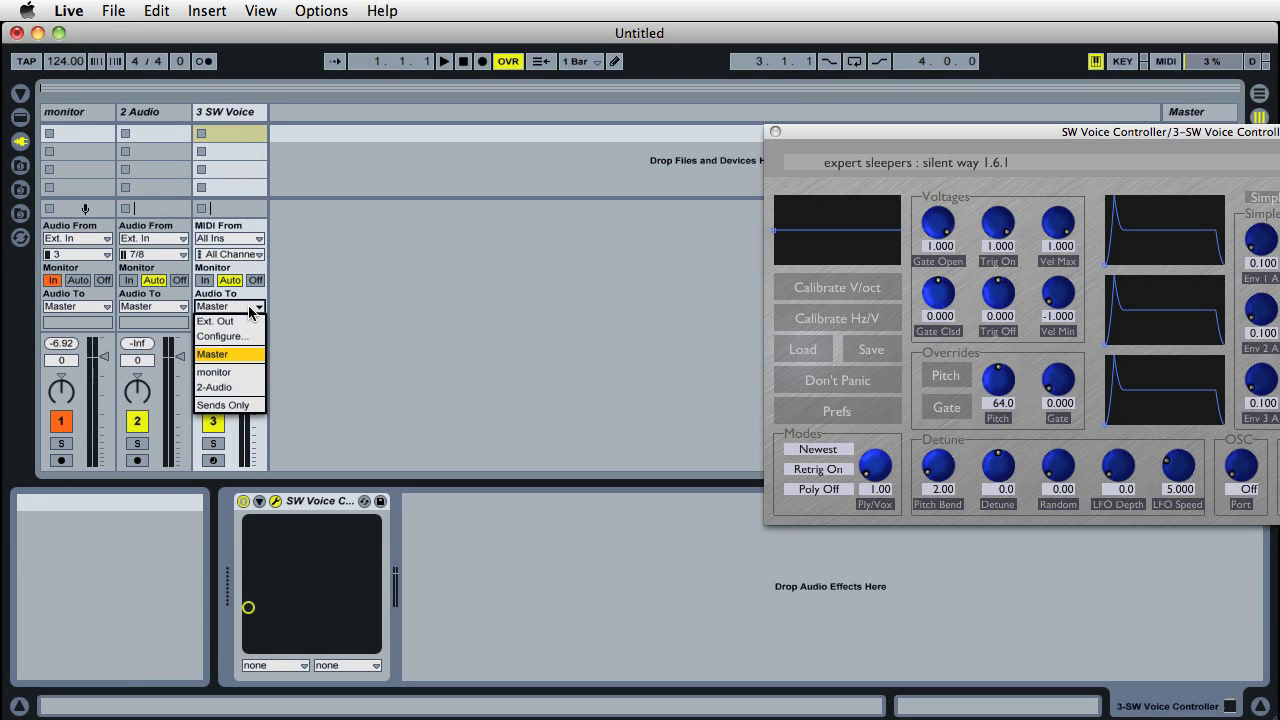
left_click(248, 323)
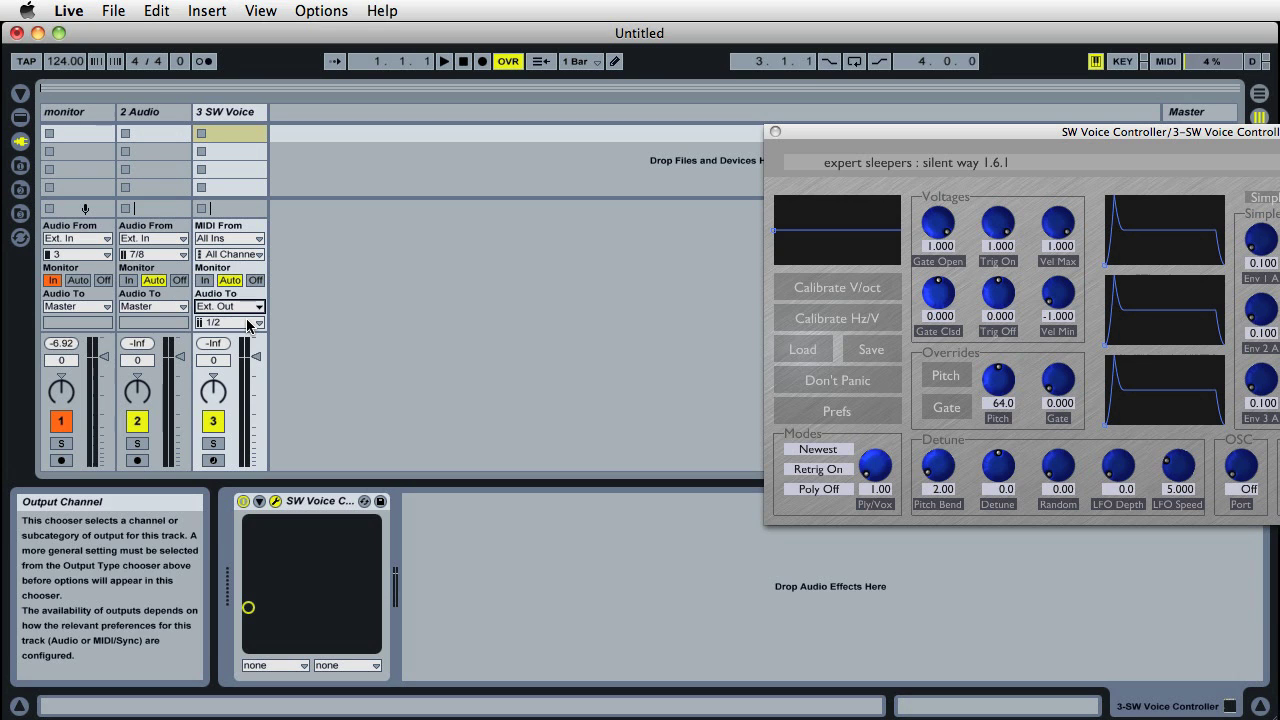
left_click(248, 322)
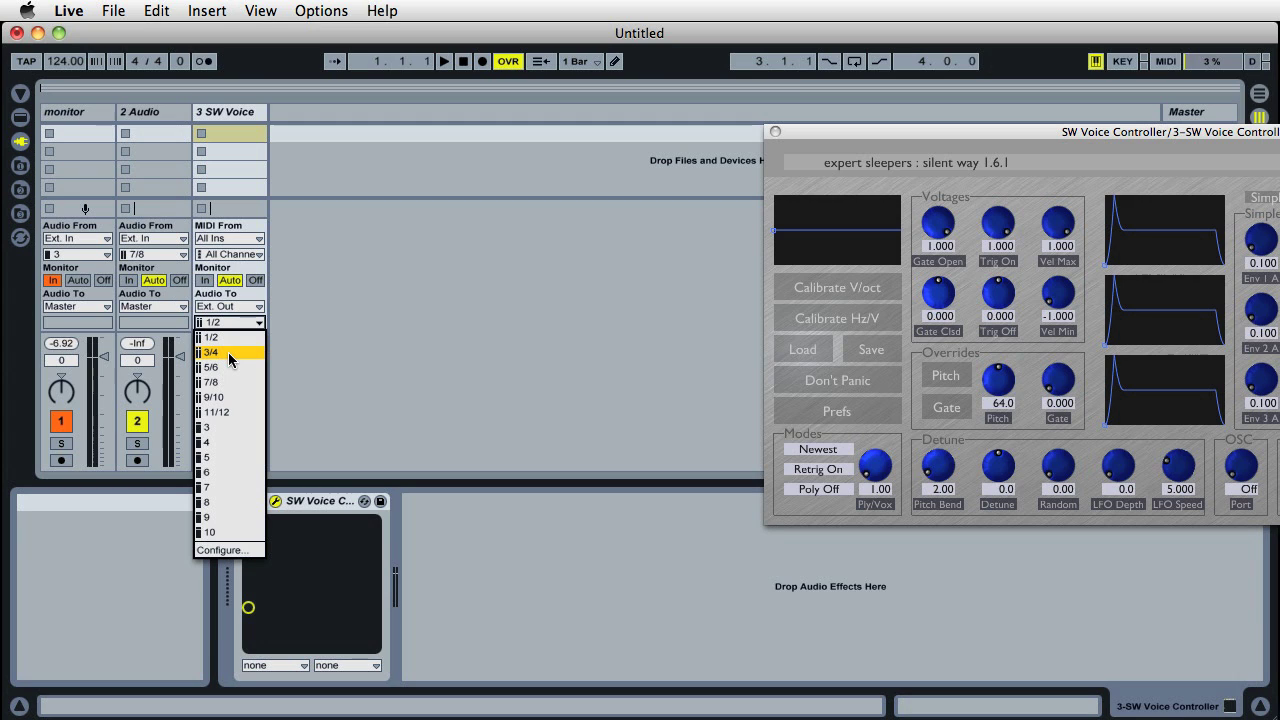
left_click(228, 352)
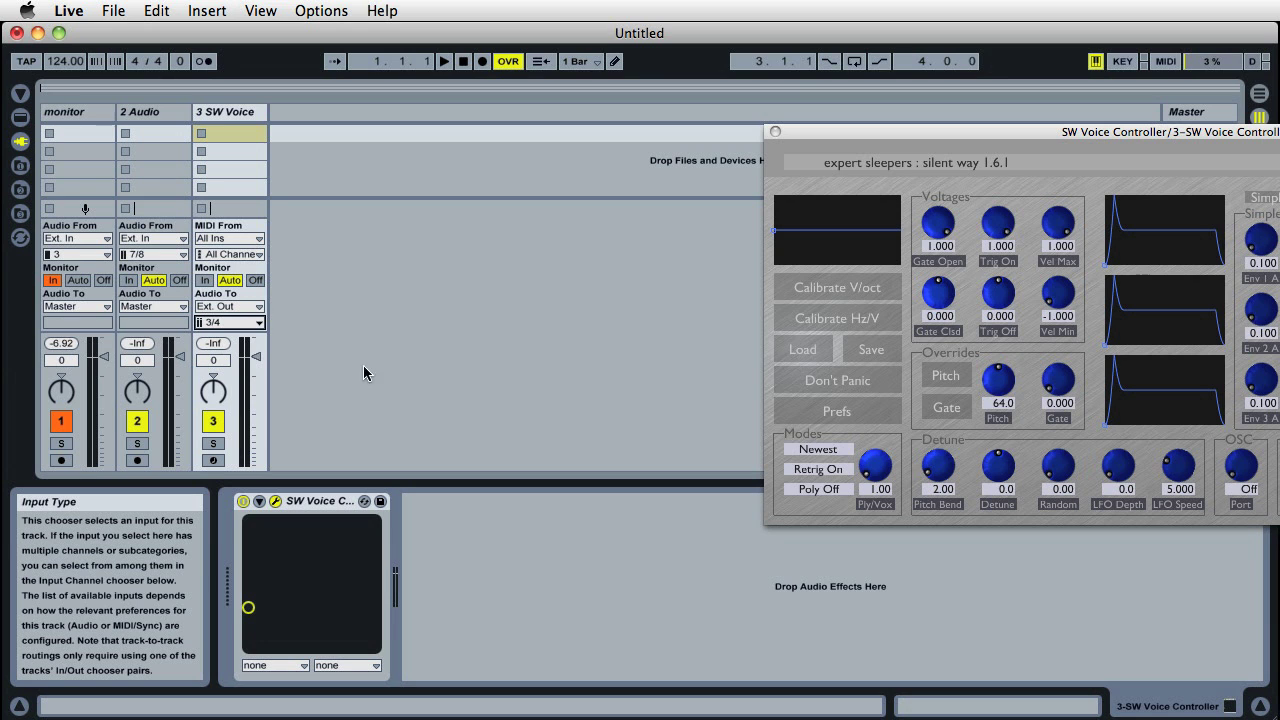
left_click(204, 280)
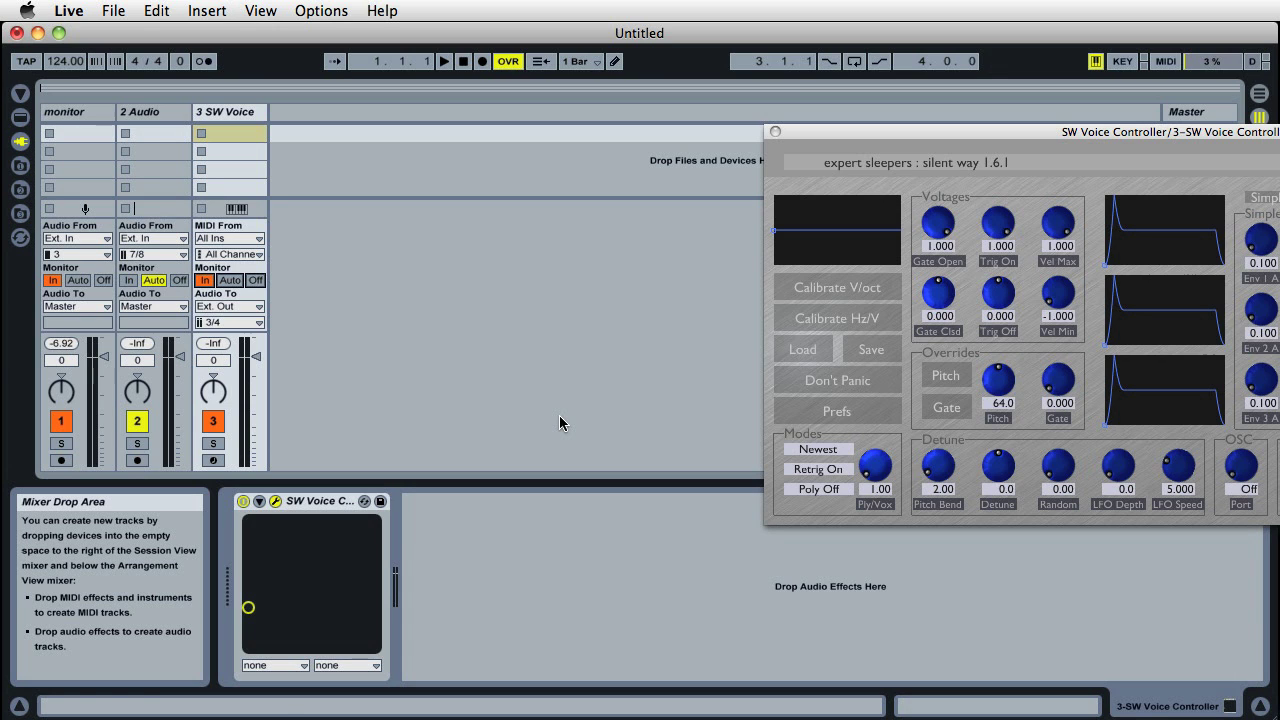
key("x")
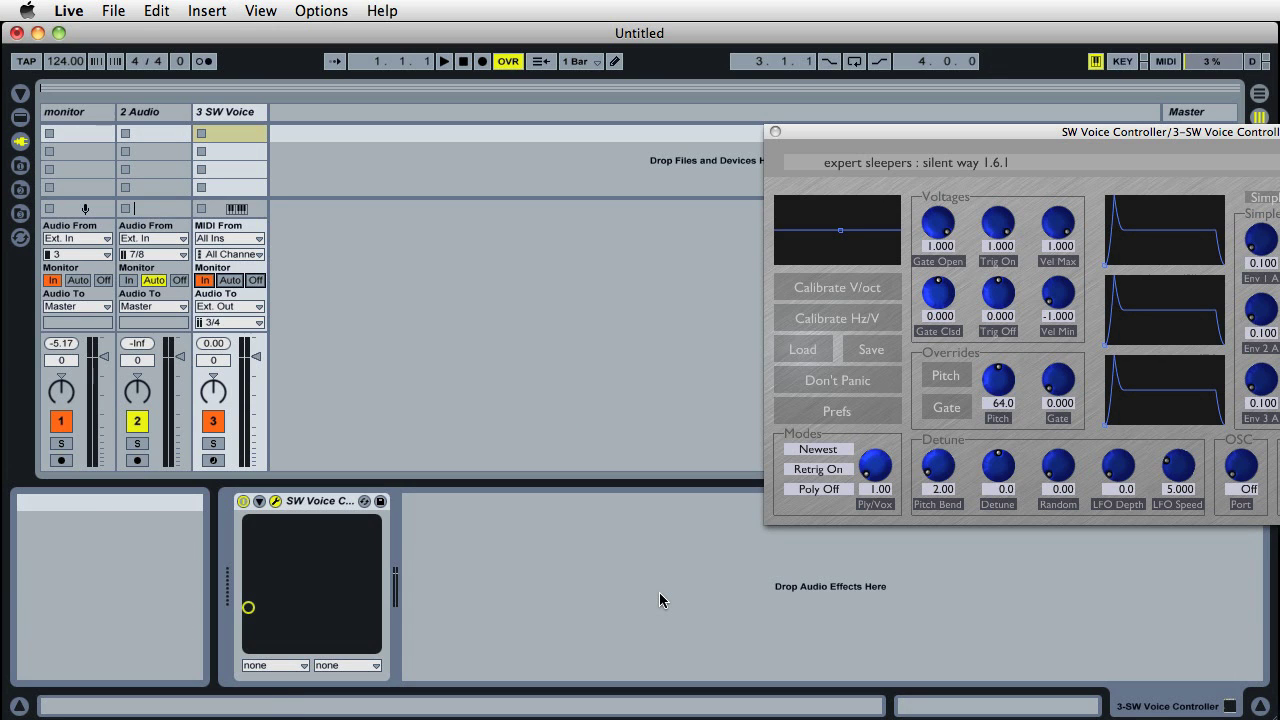
key("a")
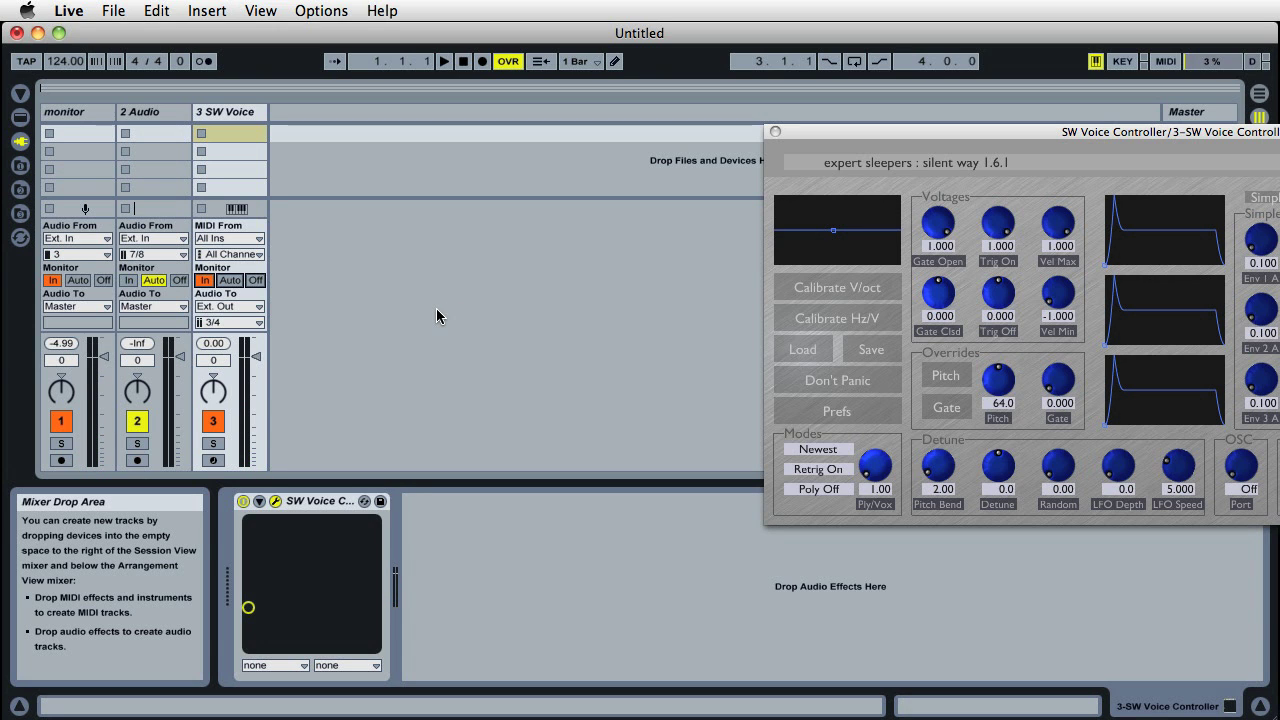
Add tracks 4 and 5 fed from SW Voice channels 3/4 and 5/6
left_click(239, 115)
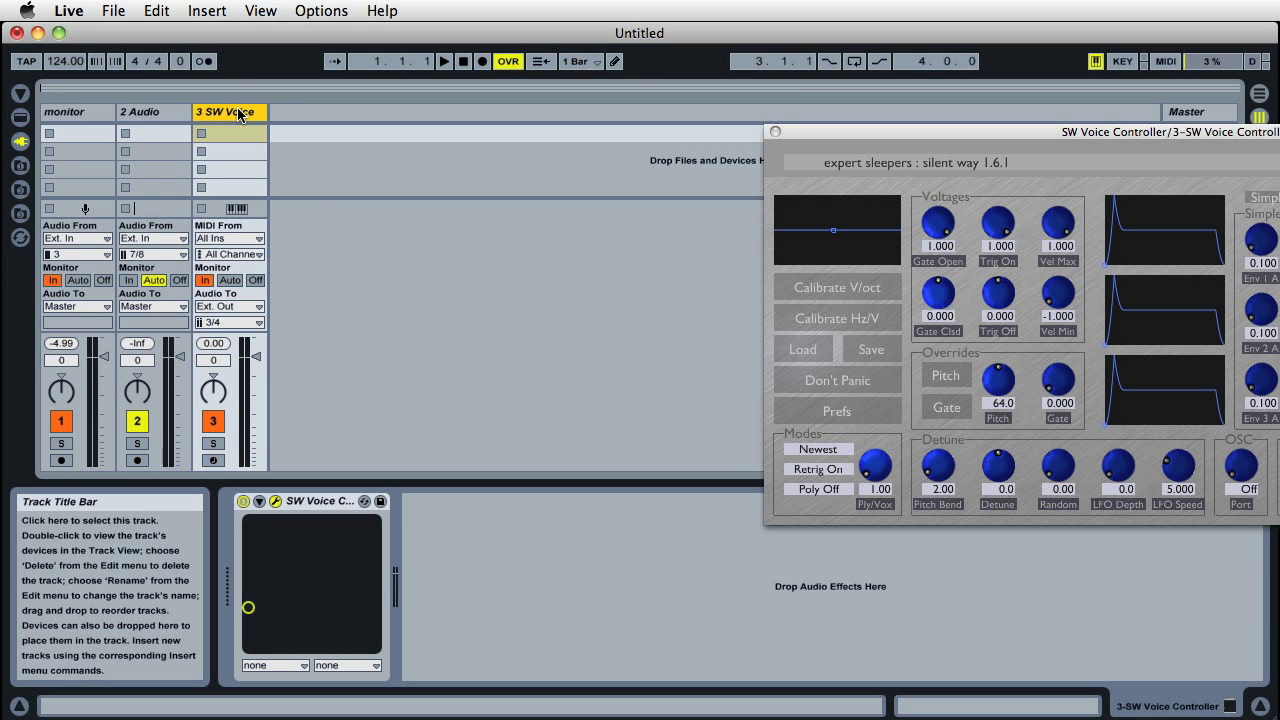
key("super+t")
key("super+t")
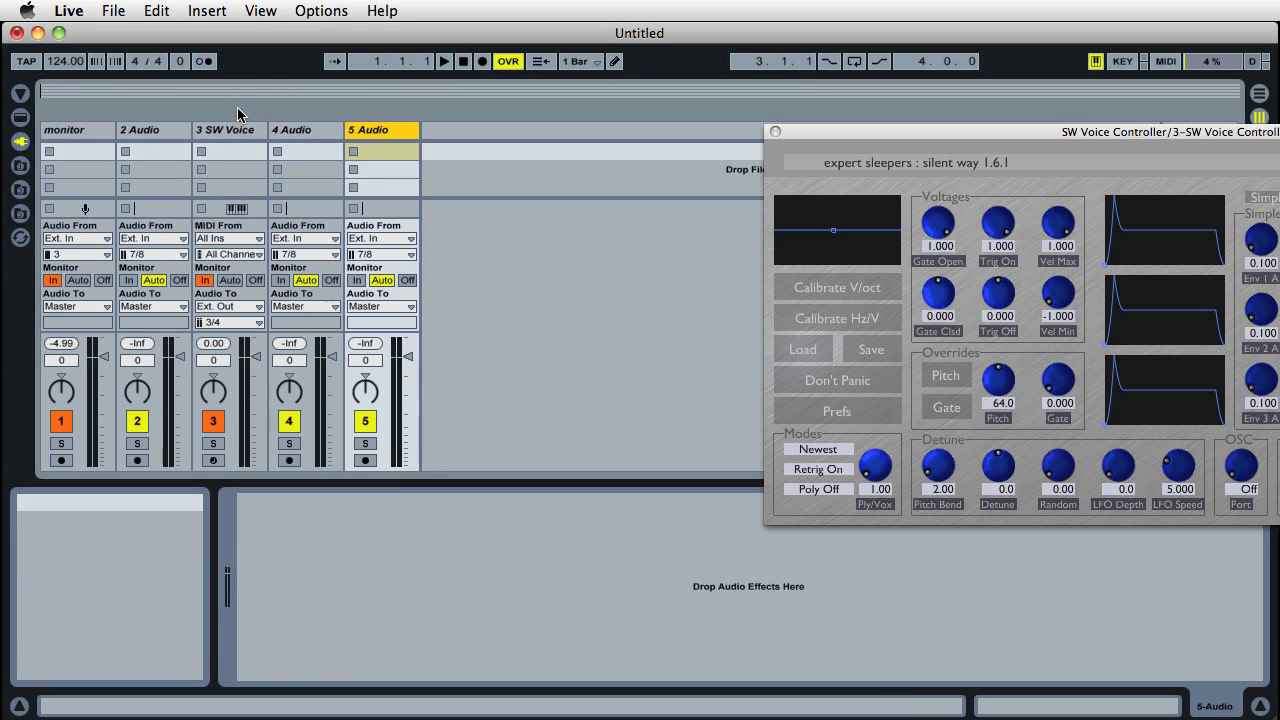
left_click(327, 241)
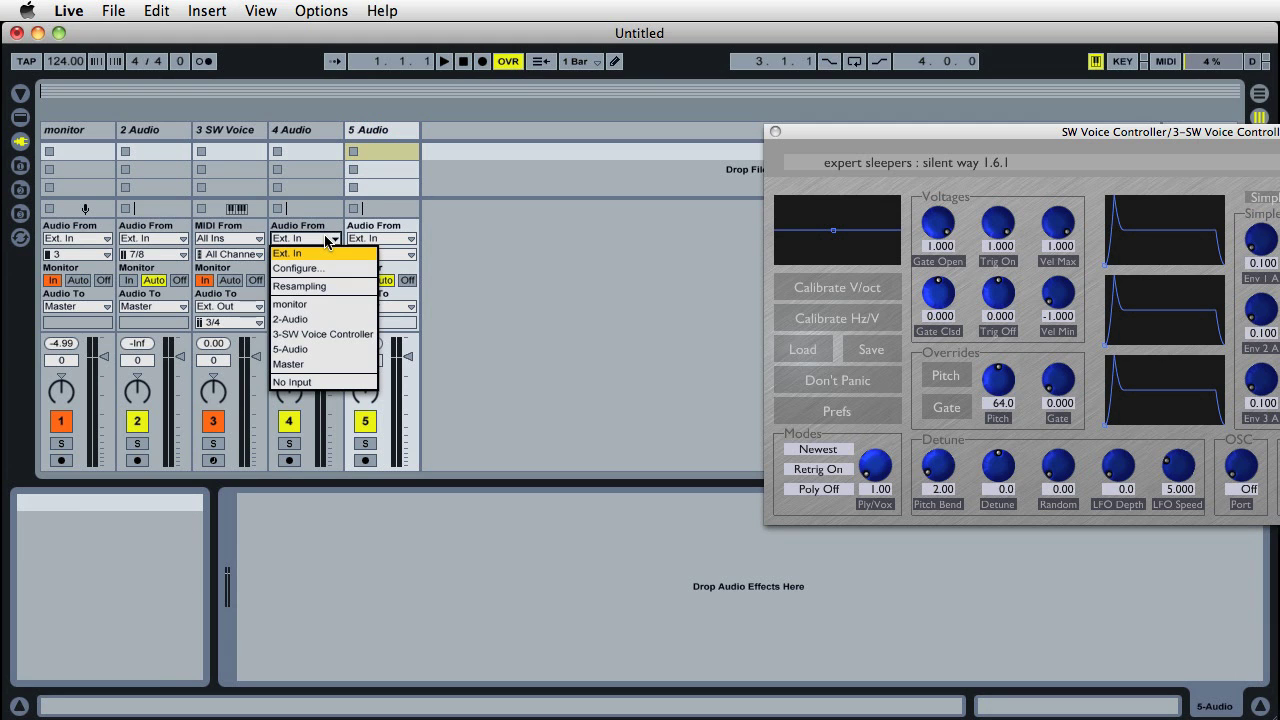
left_click(320, 333)
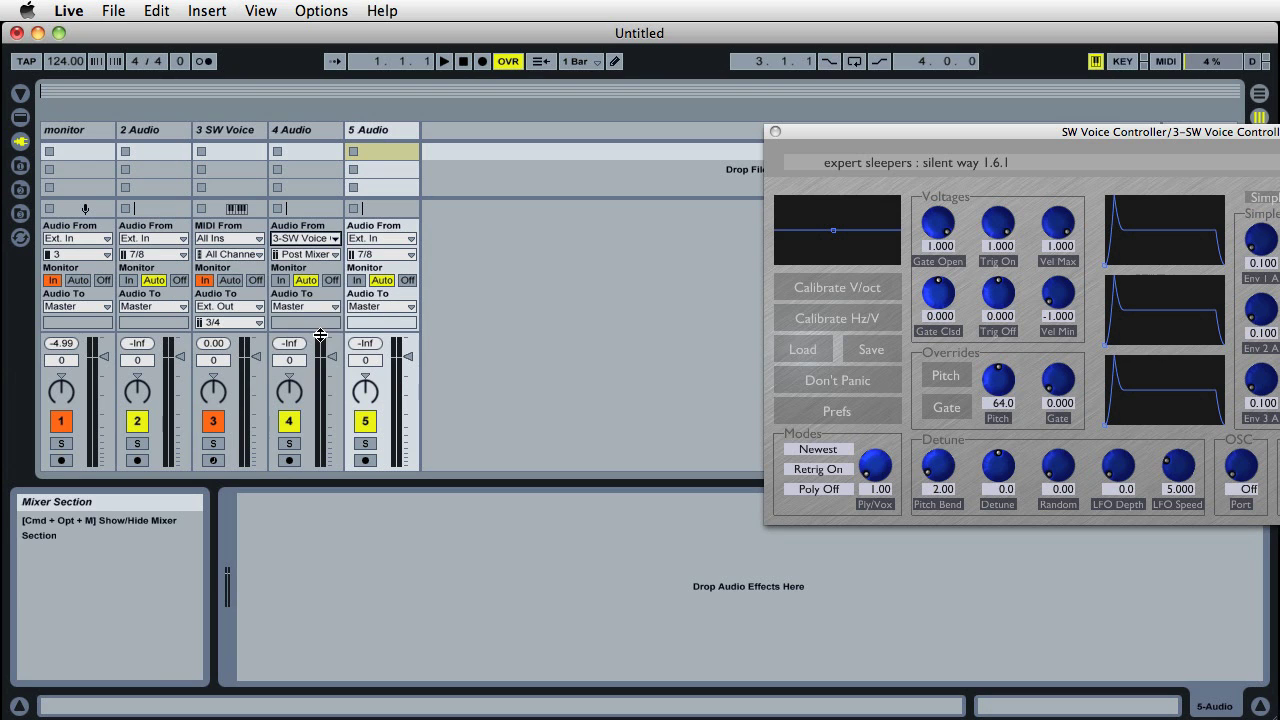
left_click(306, 254)
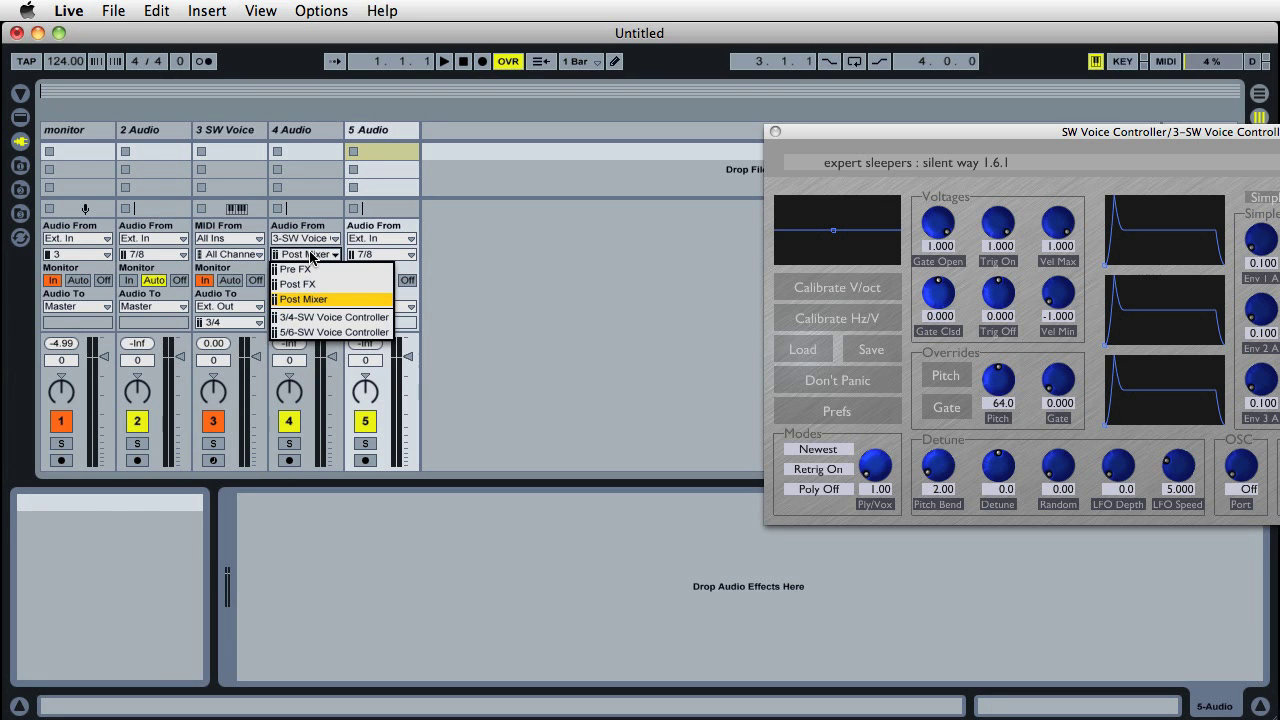
left_click(312, 318)
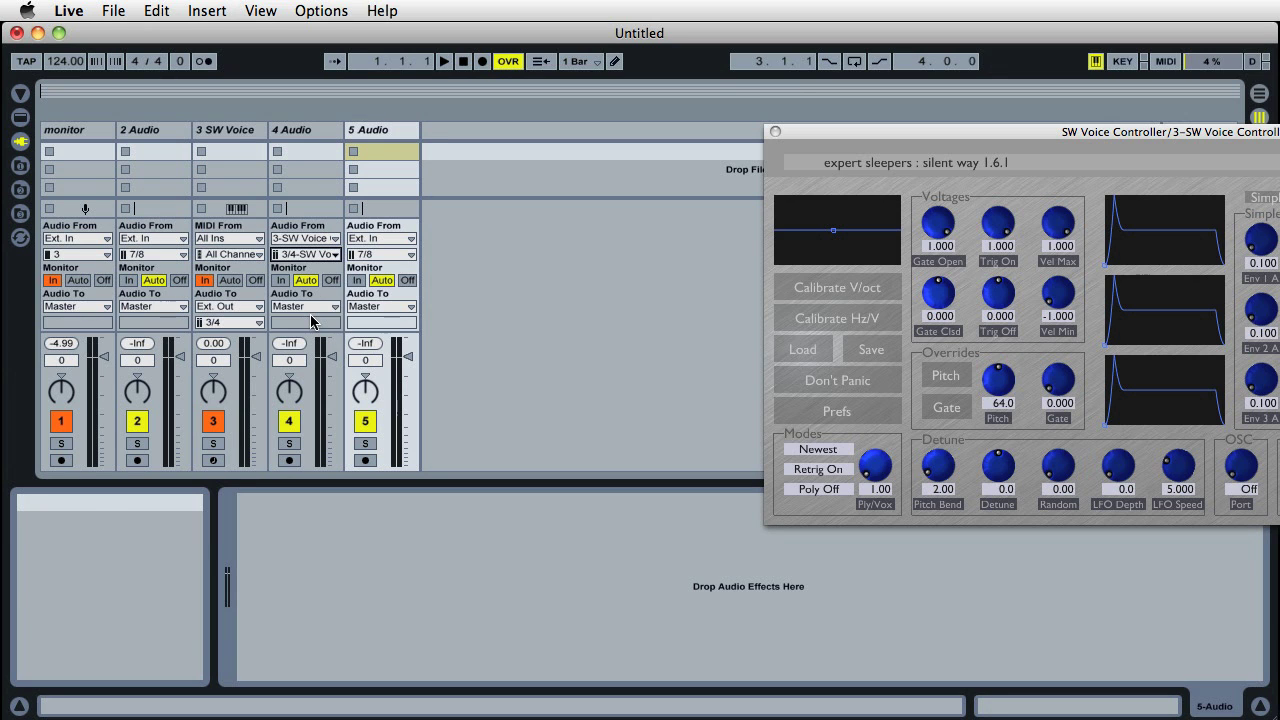
left_click(375, 239)
left_click(386, 334)
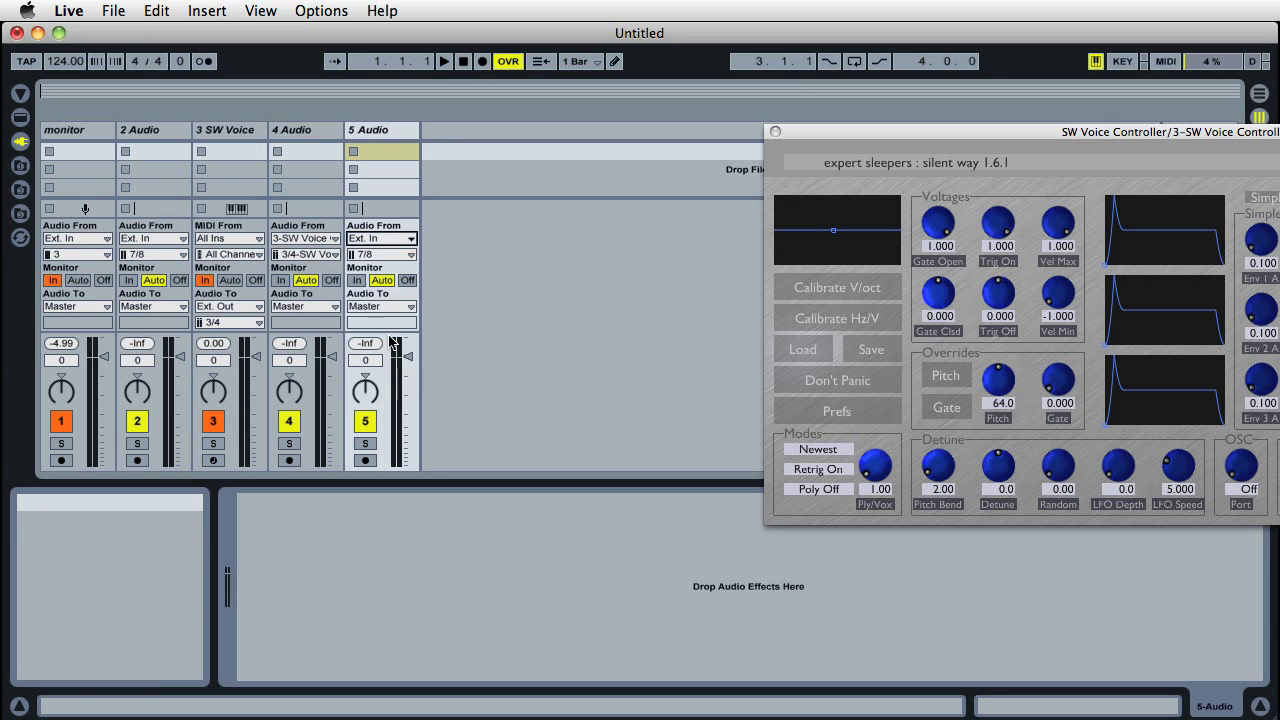
left_click(395, 255)
left_click(405, 332)
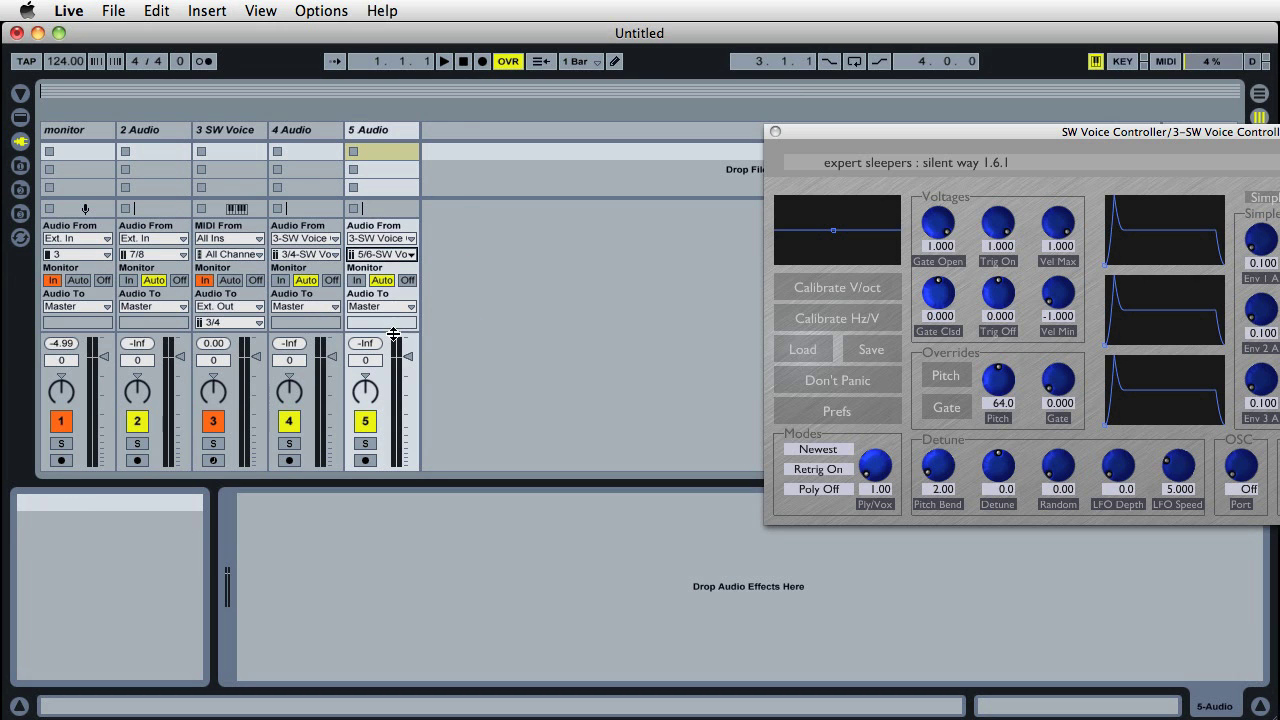
Set tracks 4 and 5 to Monitor In and send them to Ext. Out 5/6 and 7/8
left_click(283, 280)
left_click(355, 281)
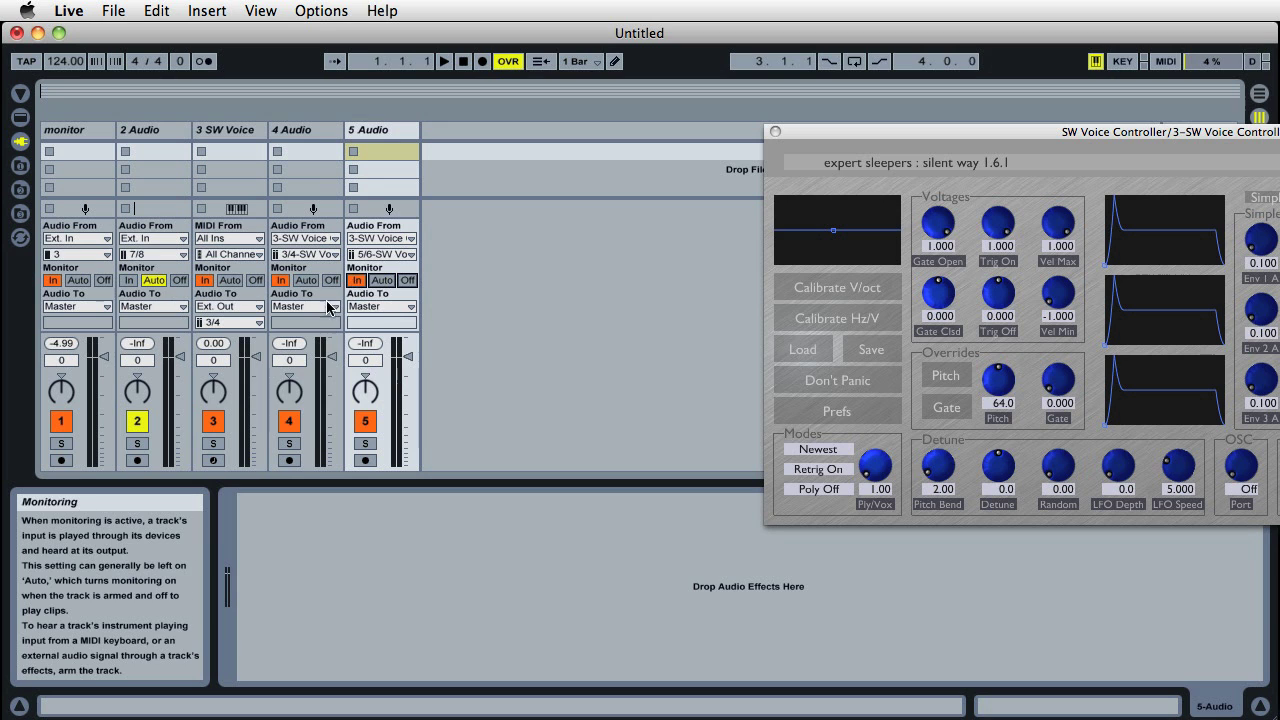
left_click(330, 306)
left_click(343, 320)
left_click(380, 306)
left_click(378, 320)
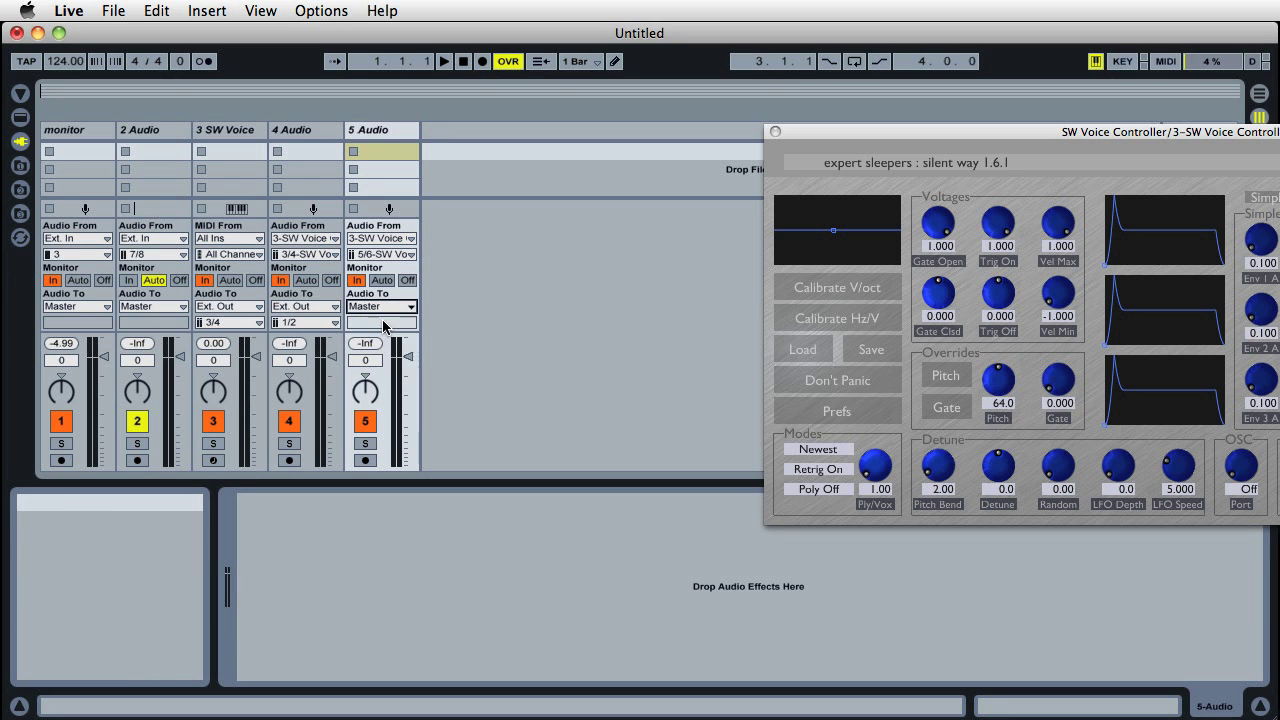
left_click(303, 323)
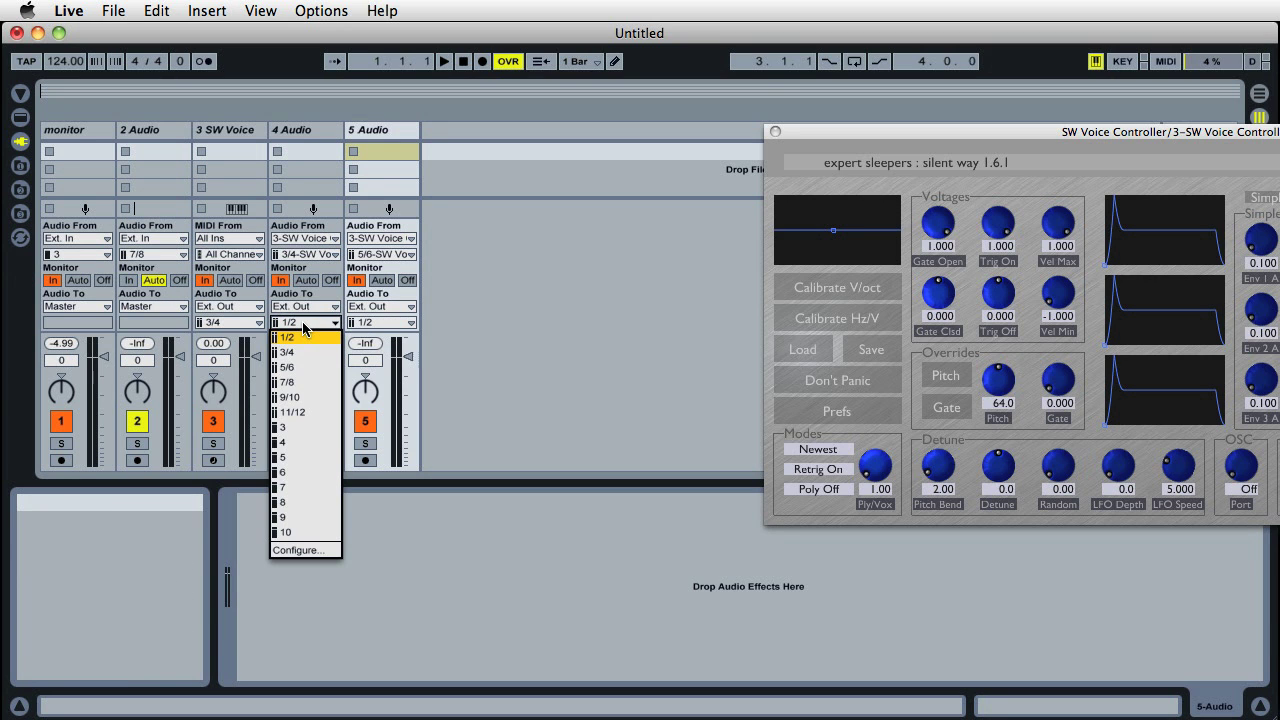
left_click(300, 337)
left_click(401, 322)
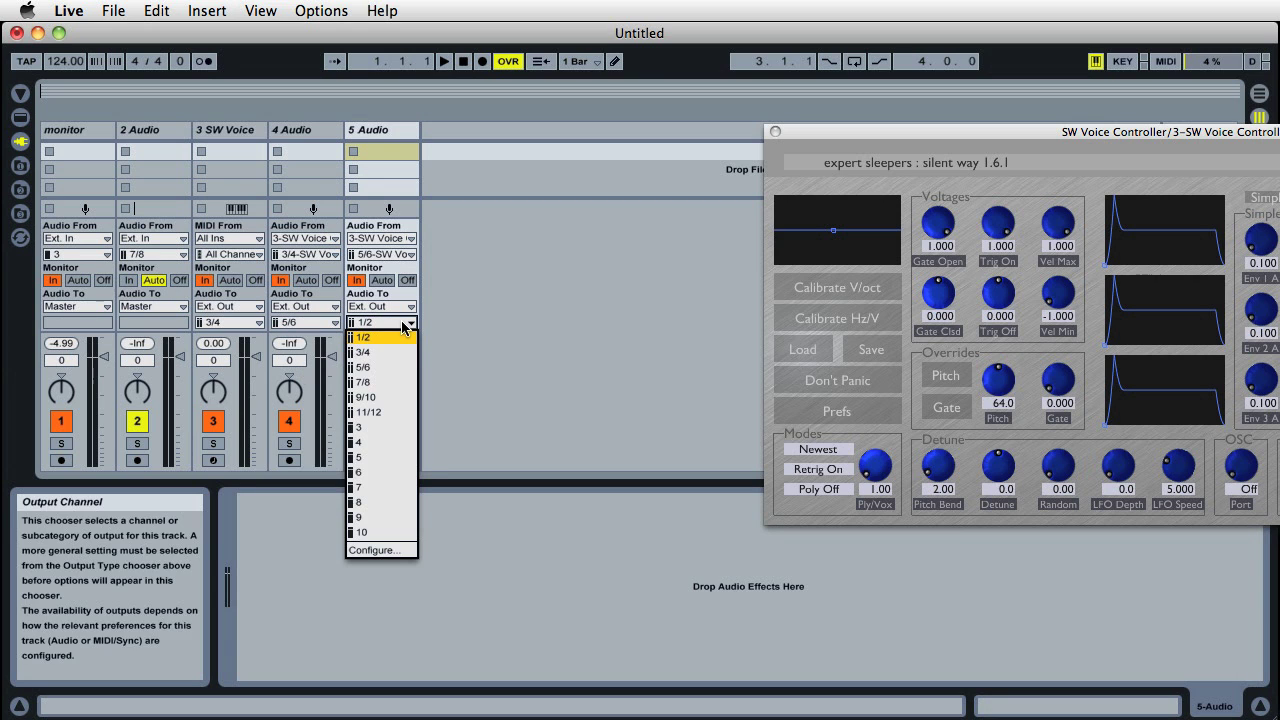
left_click(390, 383)
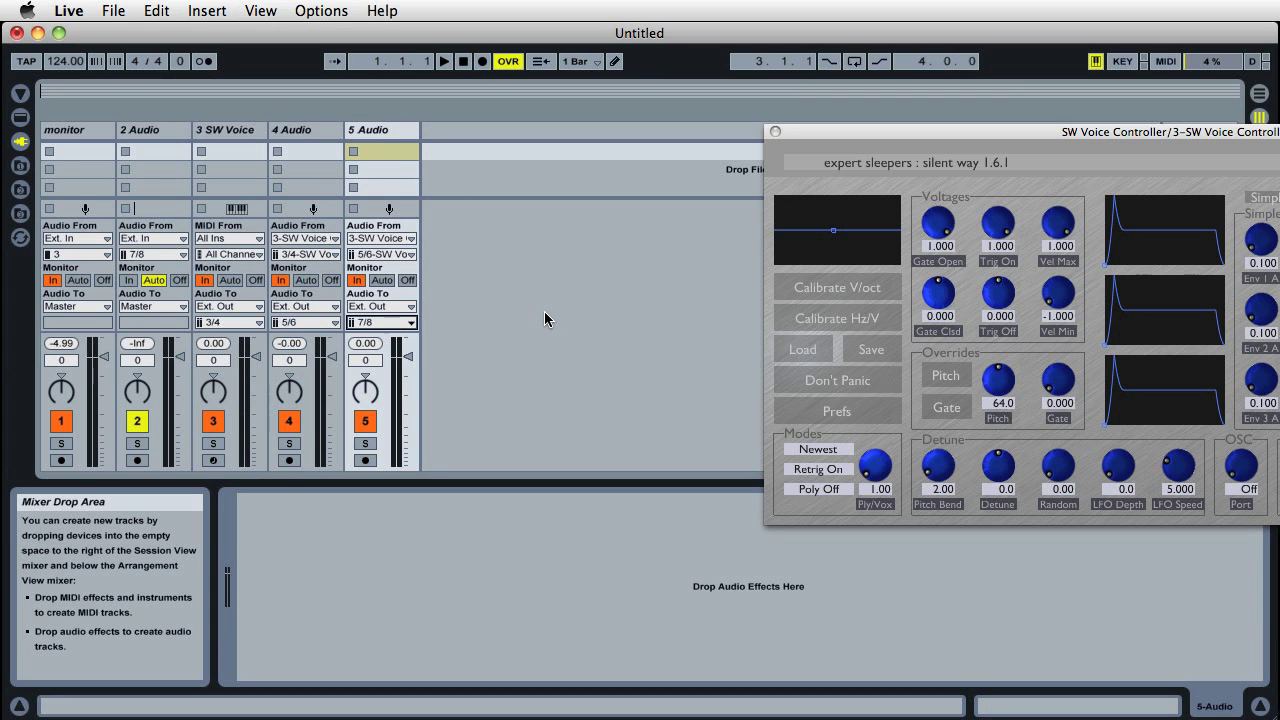
Add a sixth audio track named 'synth in'
key("super+t")
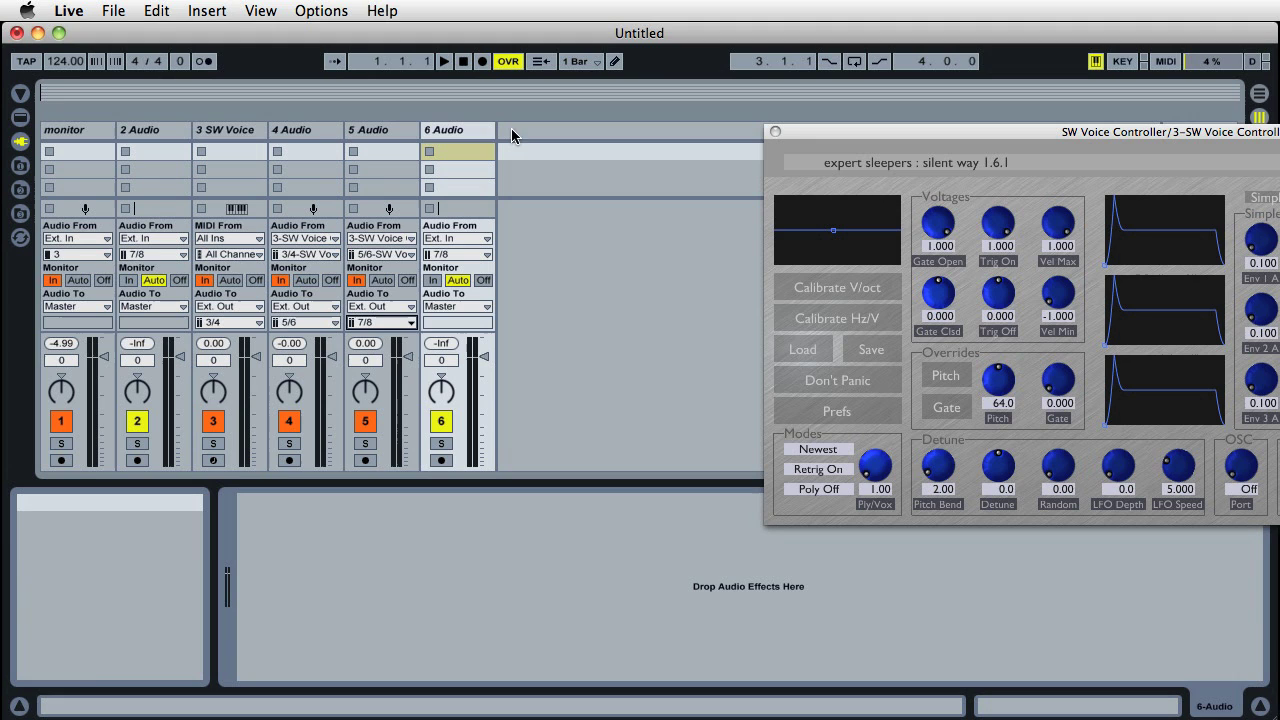
left_click(468, 131)
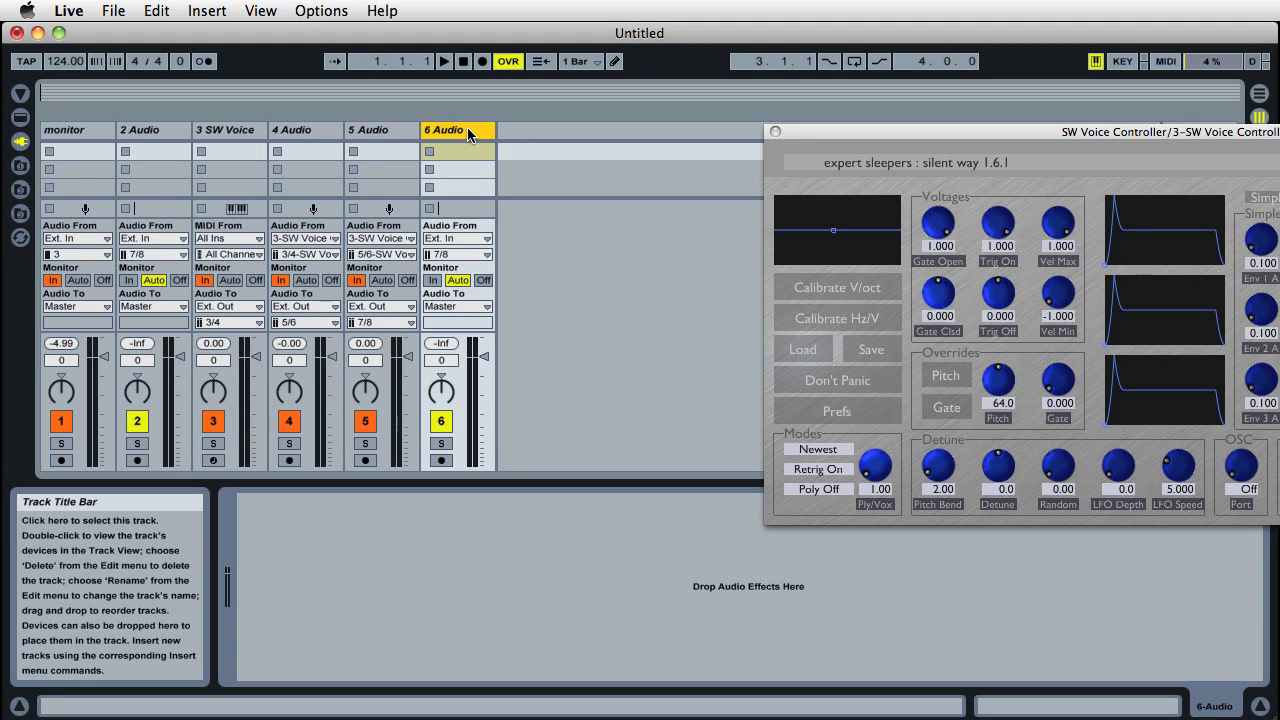
key("super+r")
type("synth in")
key("Return")
Give synth in input channel 3 and Monitor In, and send it to 3-SW Voice Controller
left_click(470, 256)
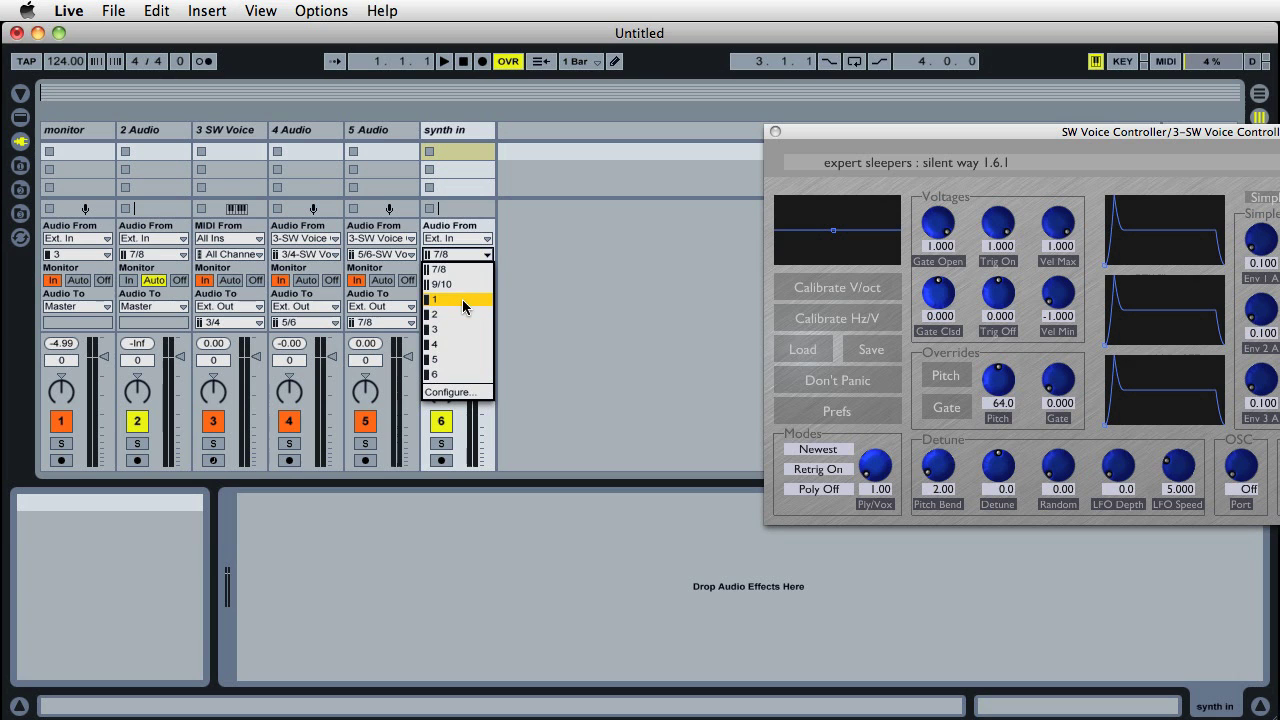
left_click(459, 330)
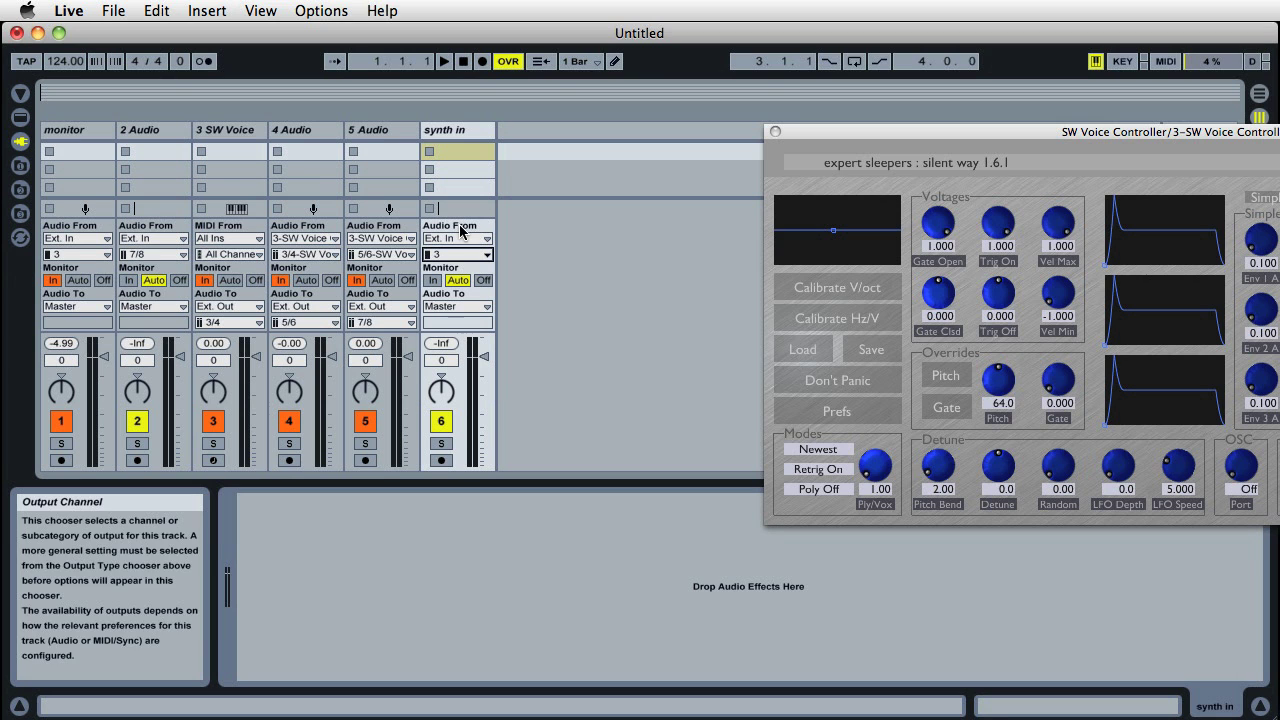
left_click(434, 285)
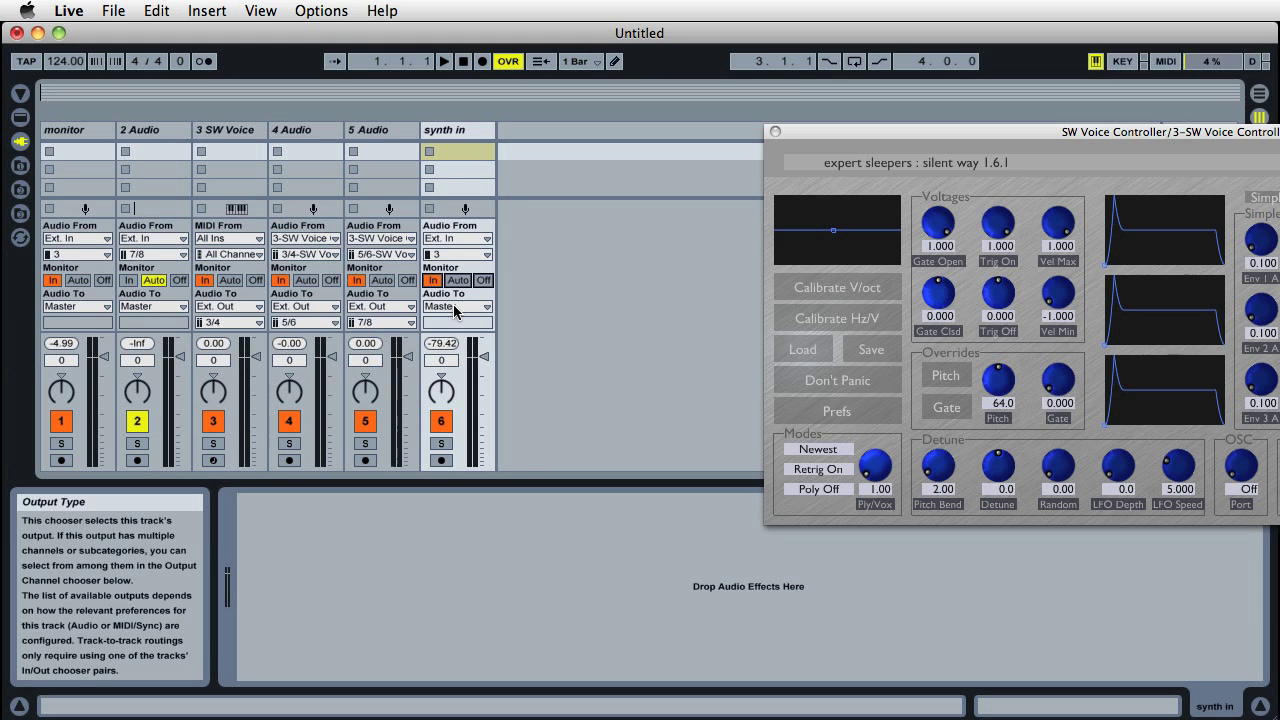
left_click(455, 306)
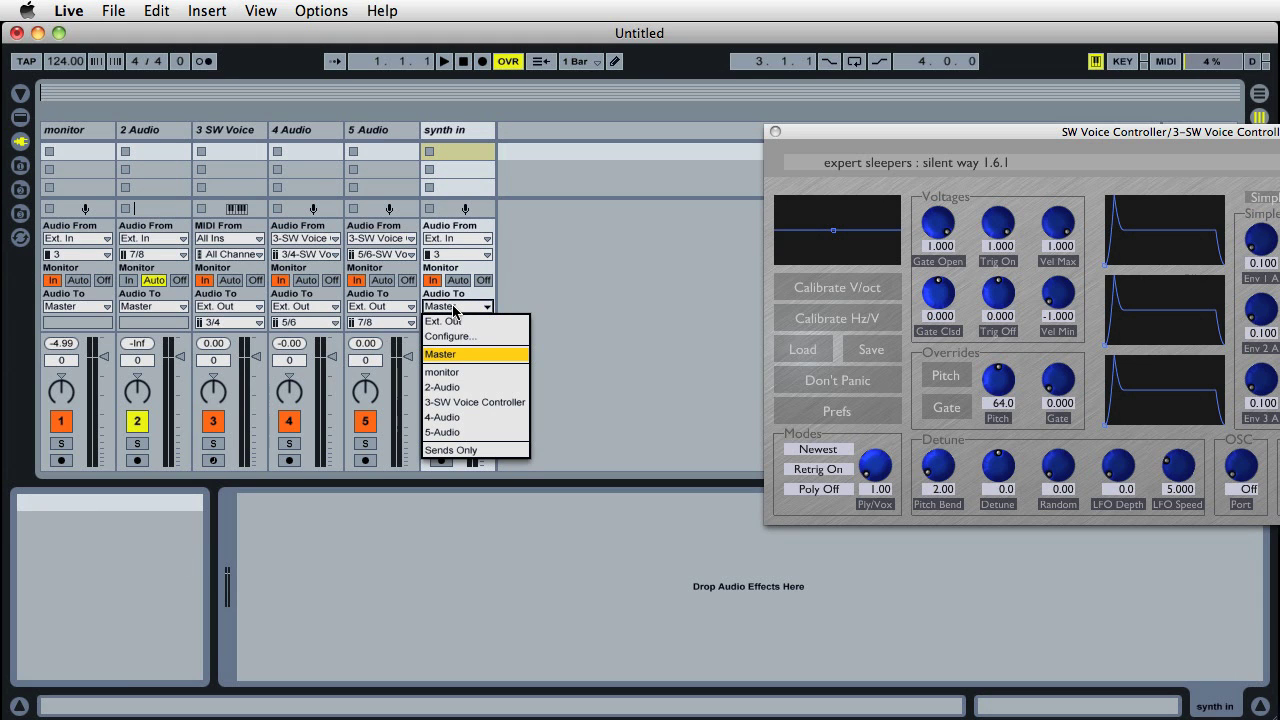
left_click(493, 401)
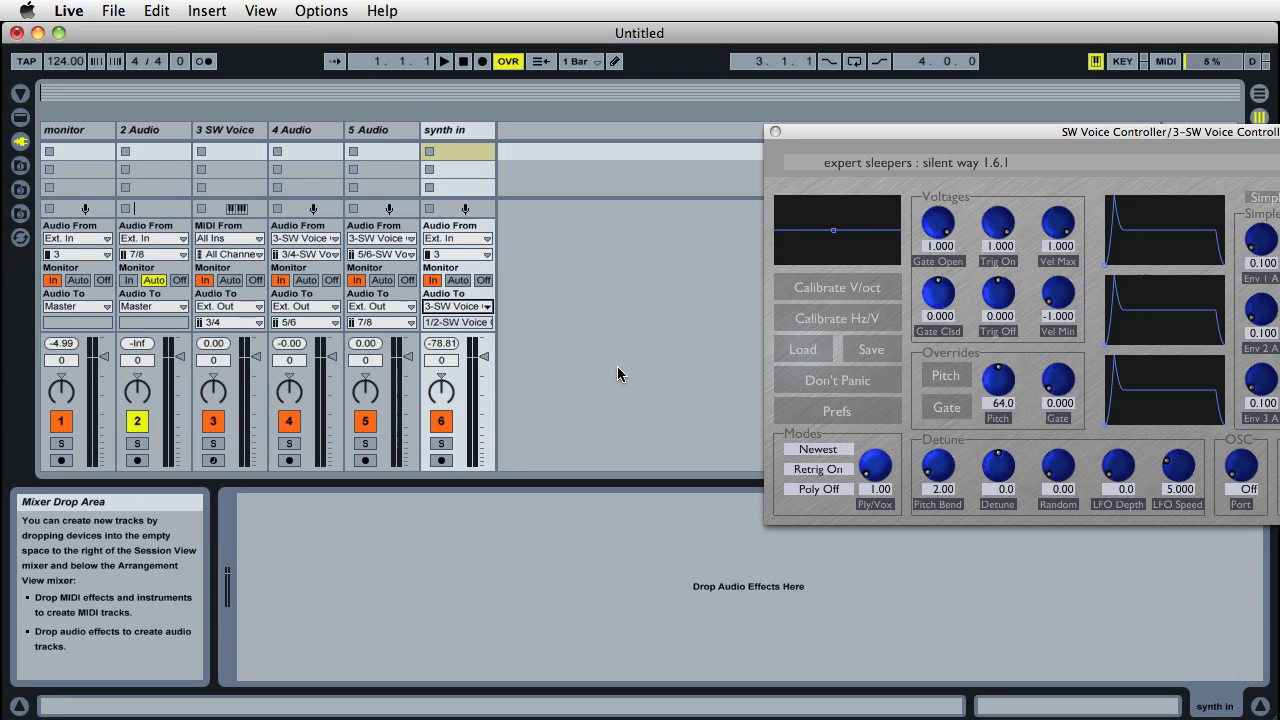
Run Calibrate V/oct in the SW Voice Controller, then select the synth in track
left_click(799, 287)
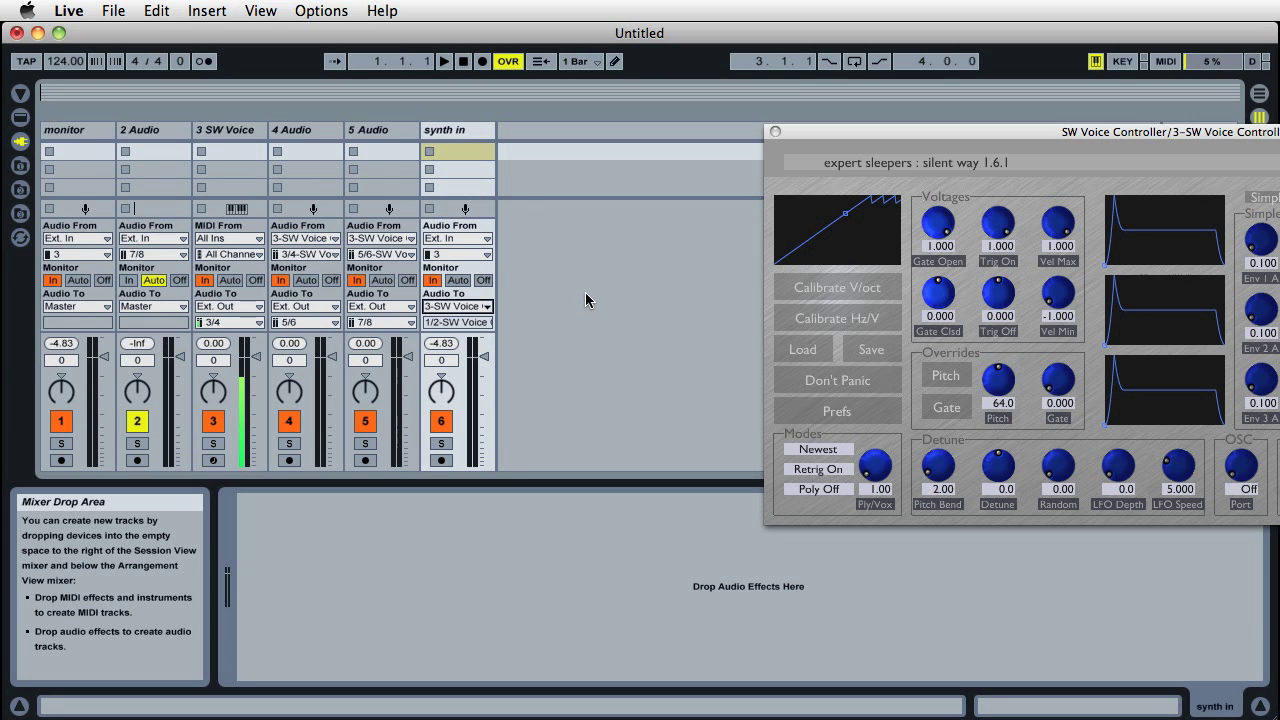
left_click(460, 128)
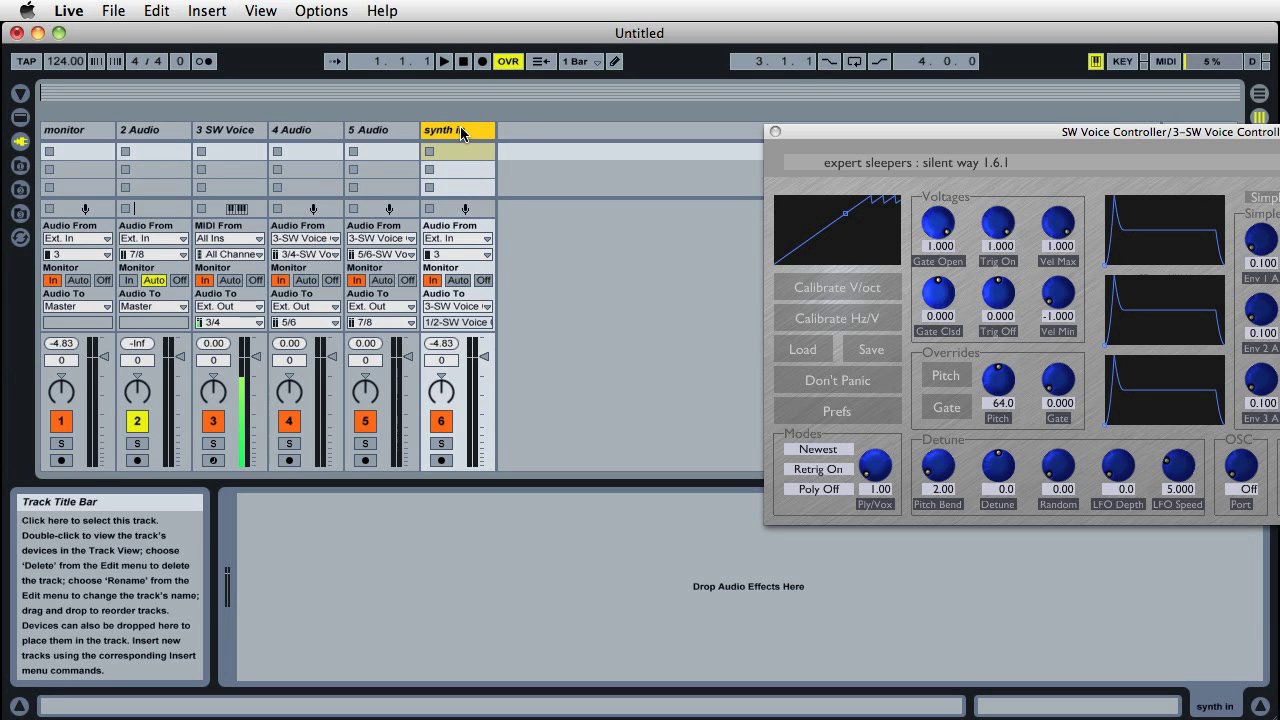
Delete the synth in track and save the calibration as calibration.txt on the Desktop
key("Delete")
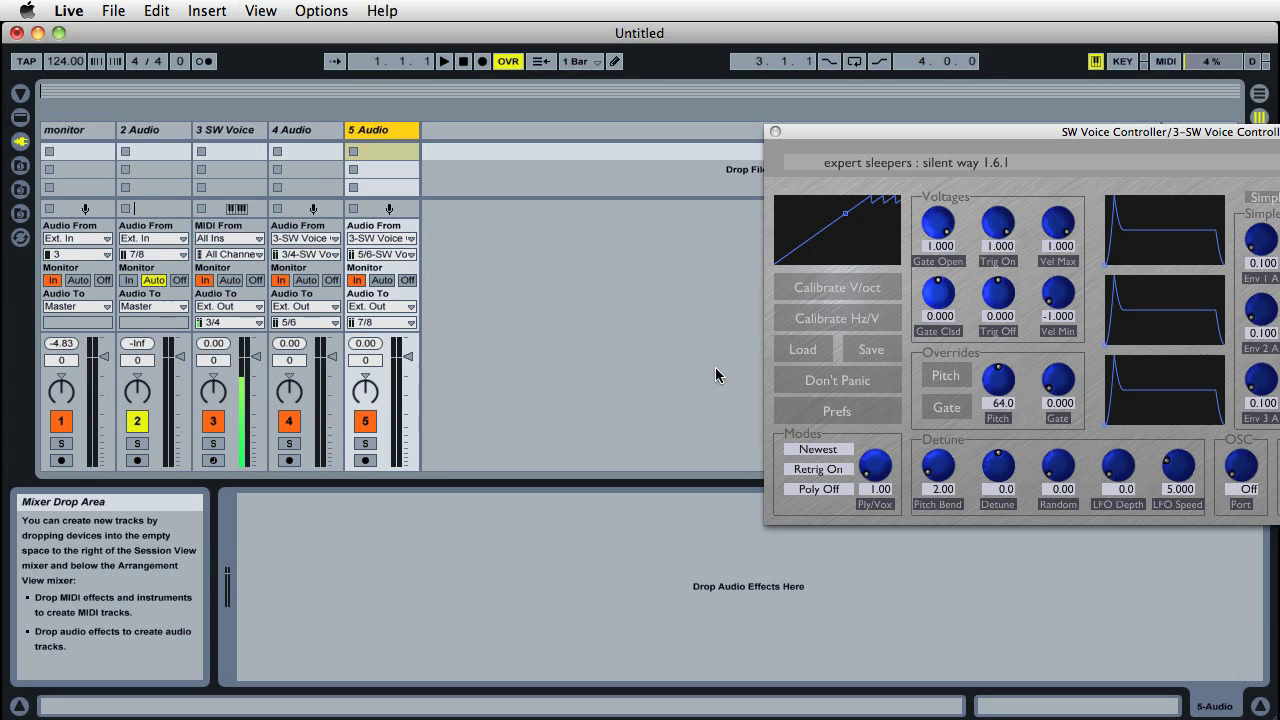
left_click(886, 351)
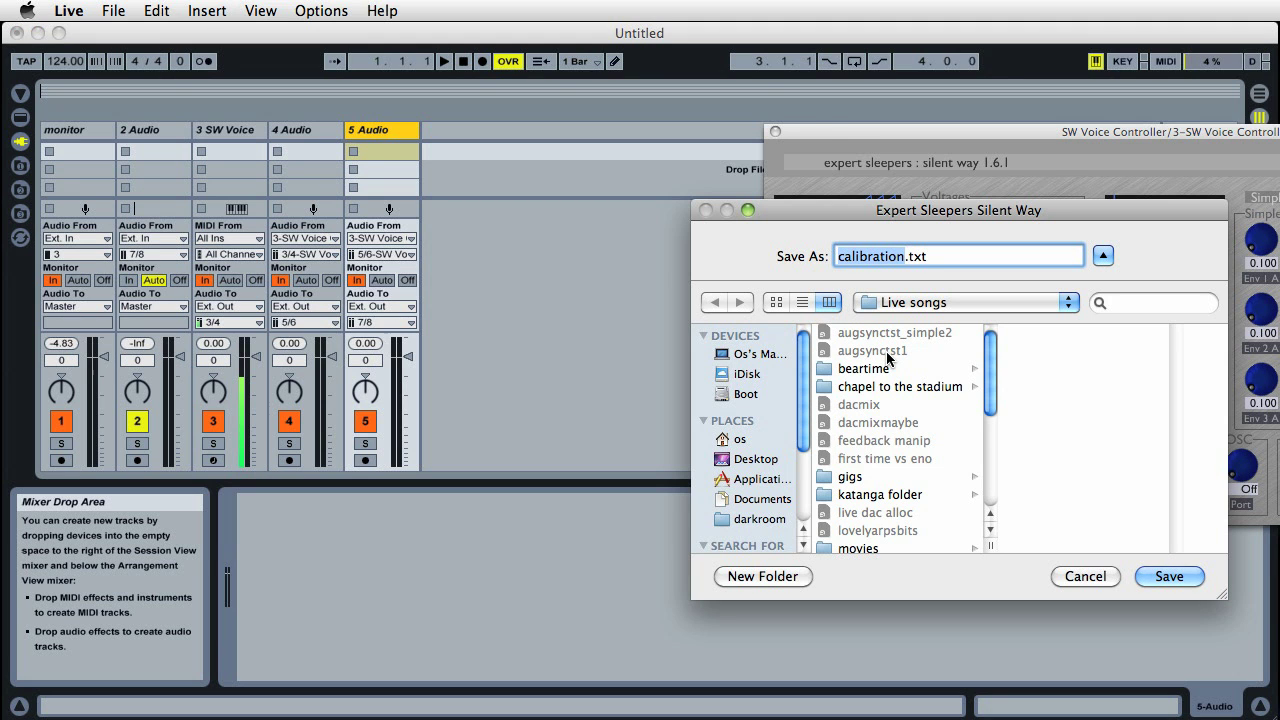
left_click(756, 459)
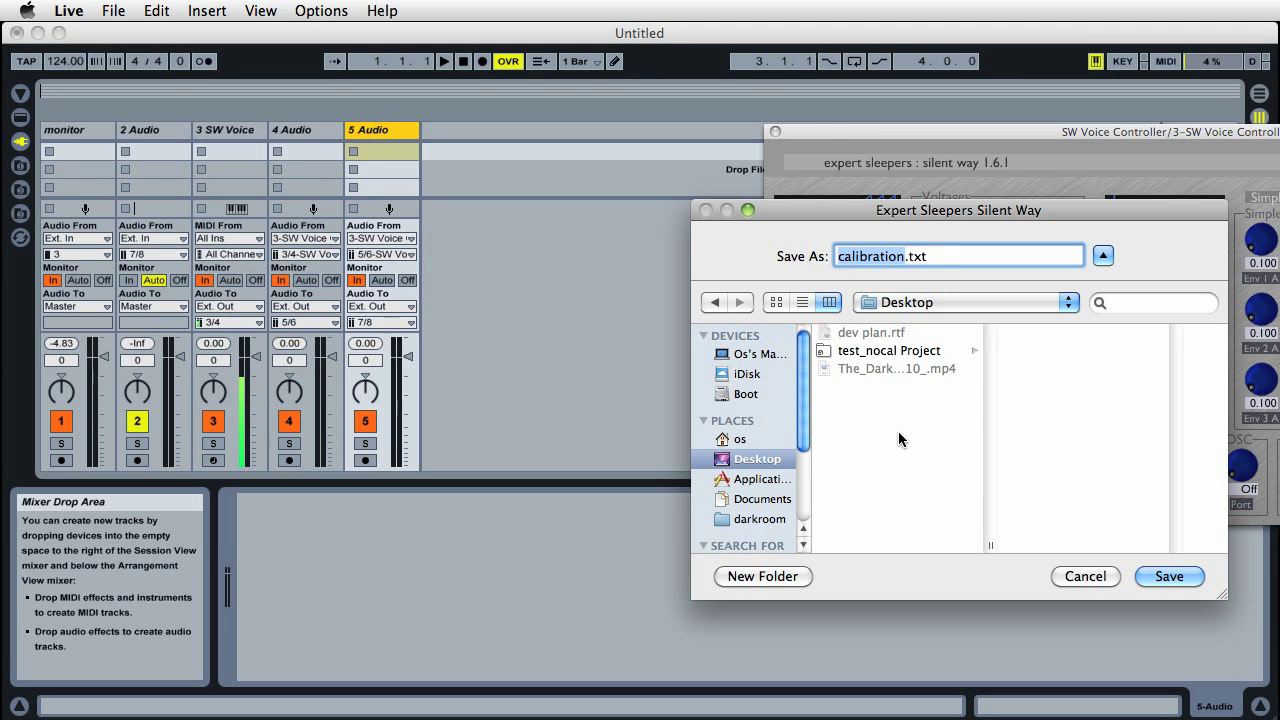
left_click(1164, 577)
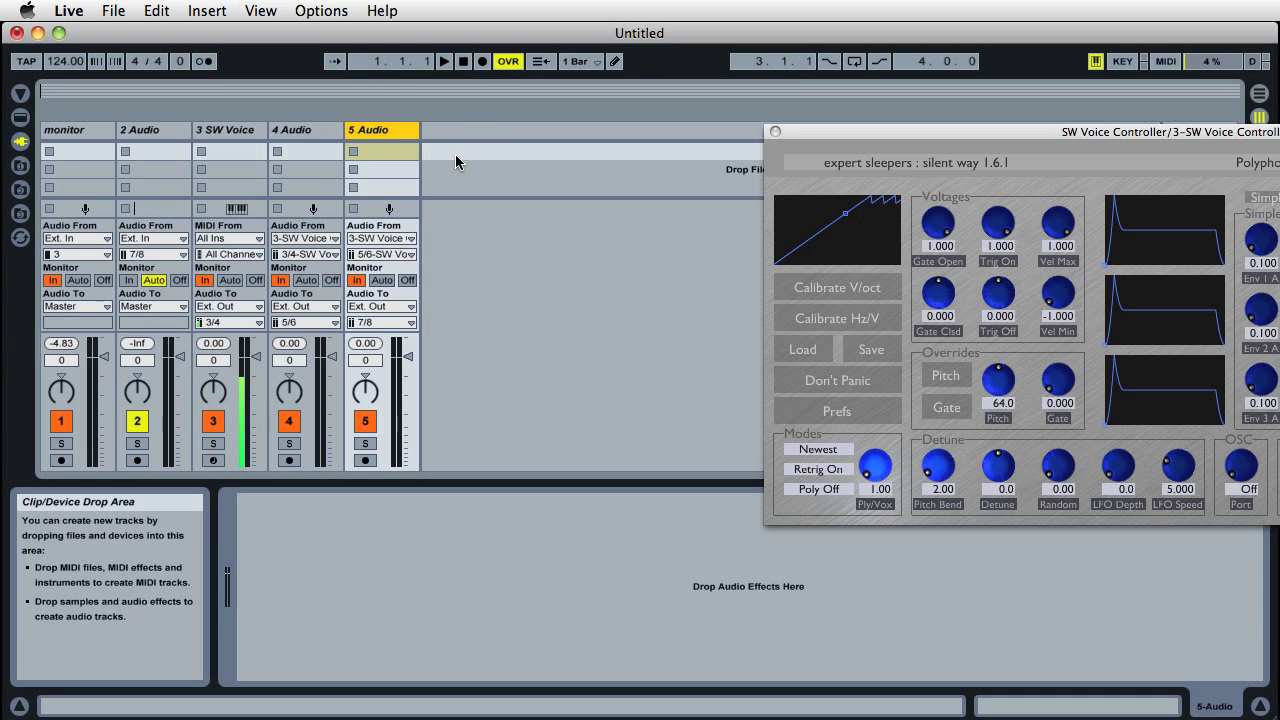
Insert MIDI track 6 and load a second SW Voice Controller plug-in onto it
left_click(212, 10)
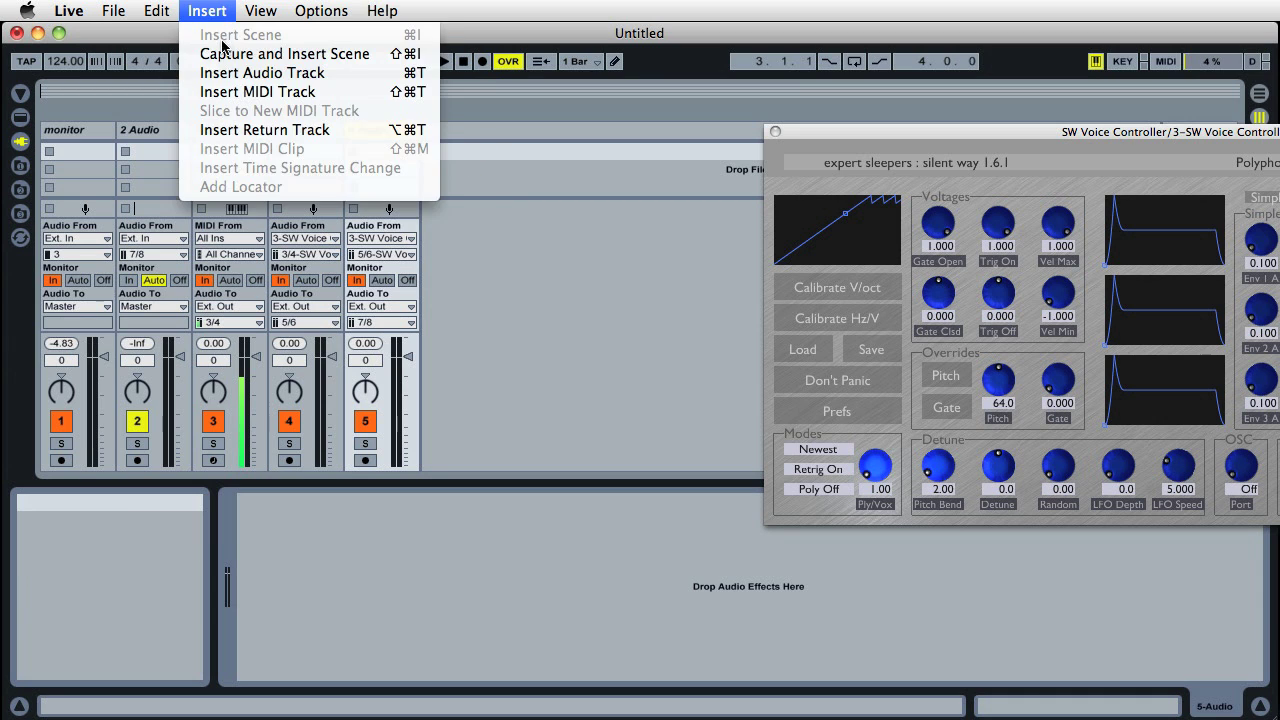
left_click(232, 92)
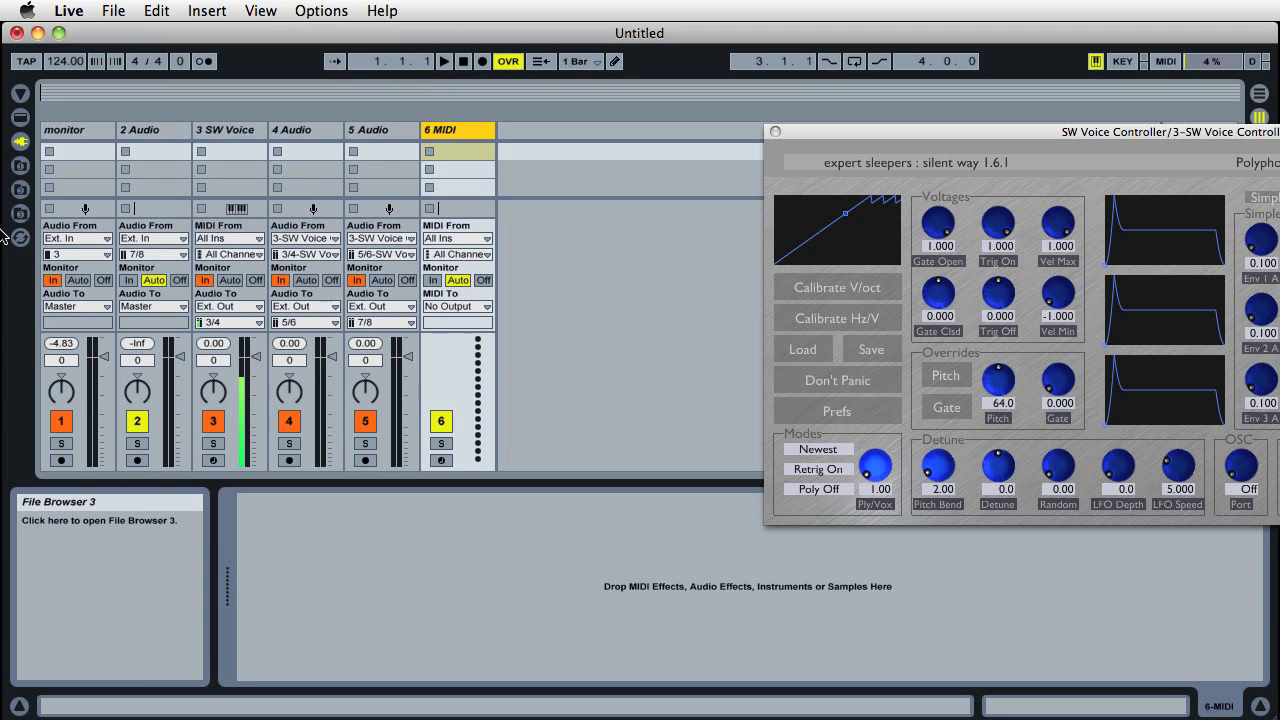
left_click(20, 141)
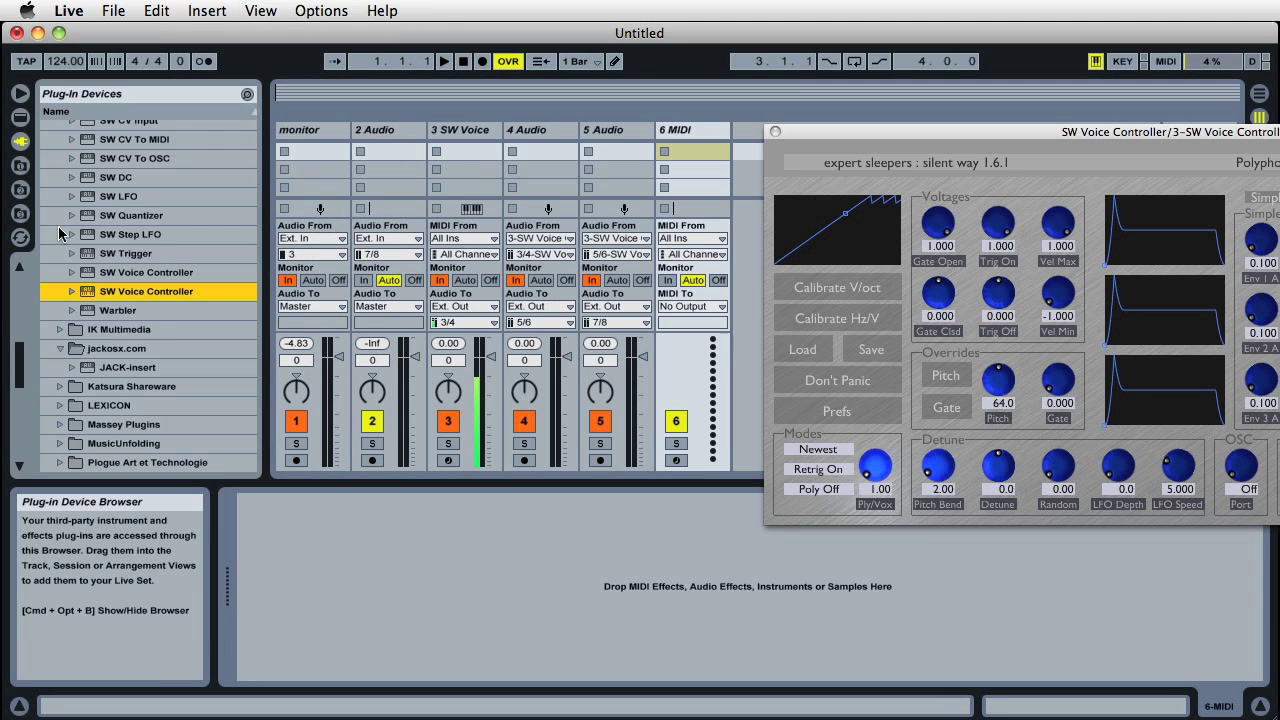
double_click(123, 292)
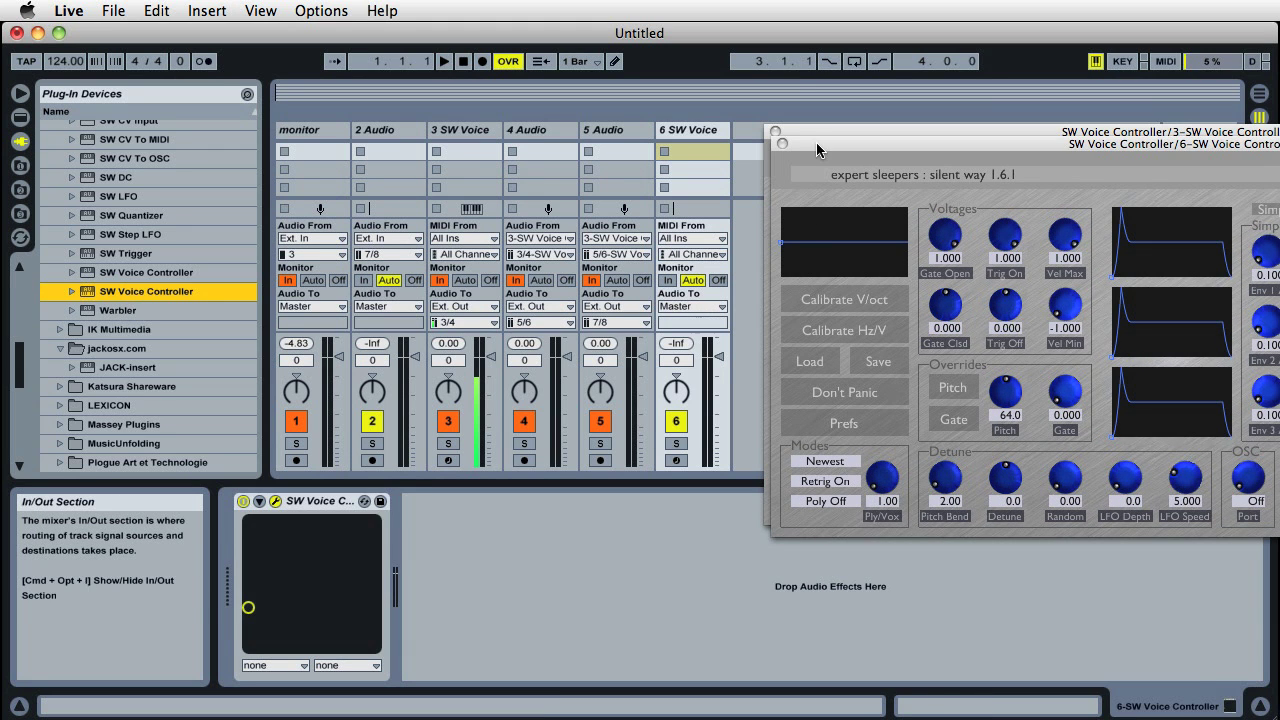
Load Desktop/calibration.txt into track 6's SW Voice Controller
left_click(810, 366)
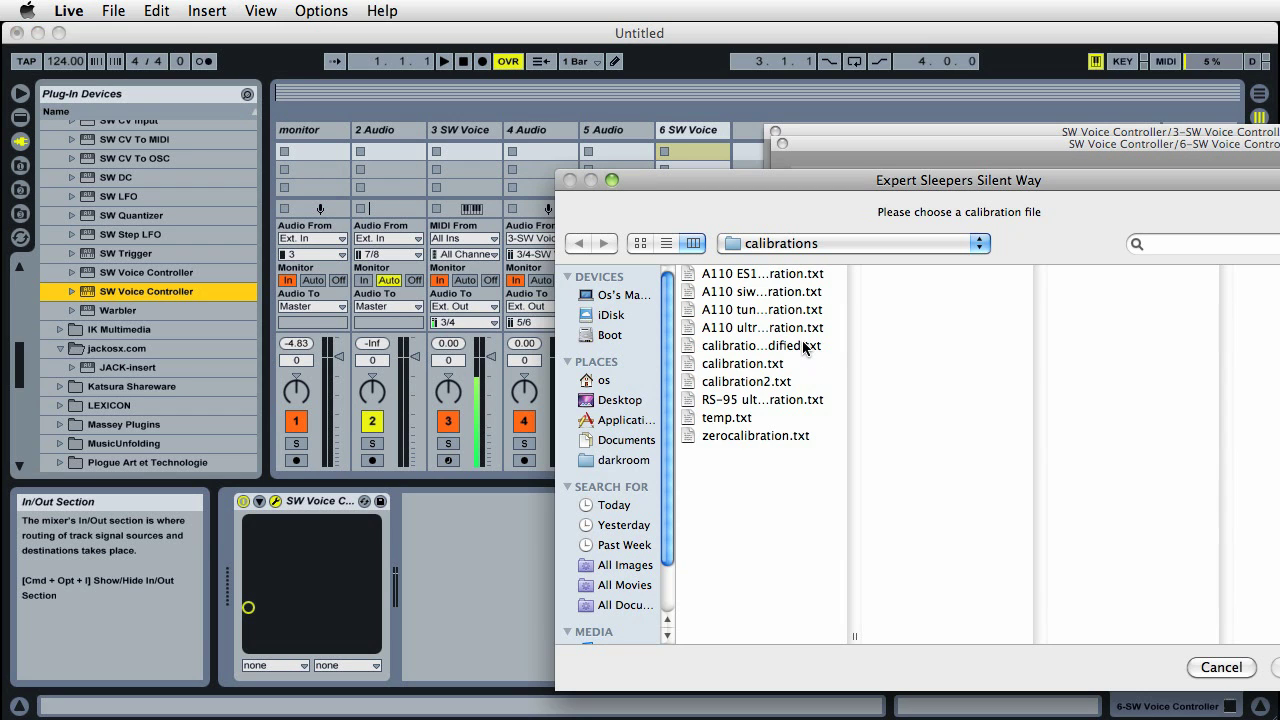
key("super+shift+d")
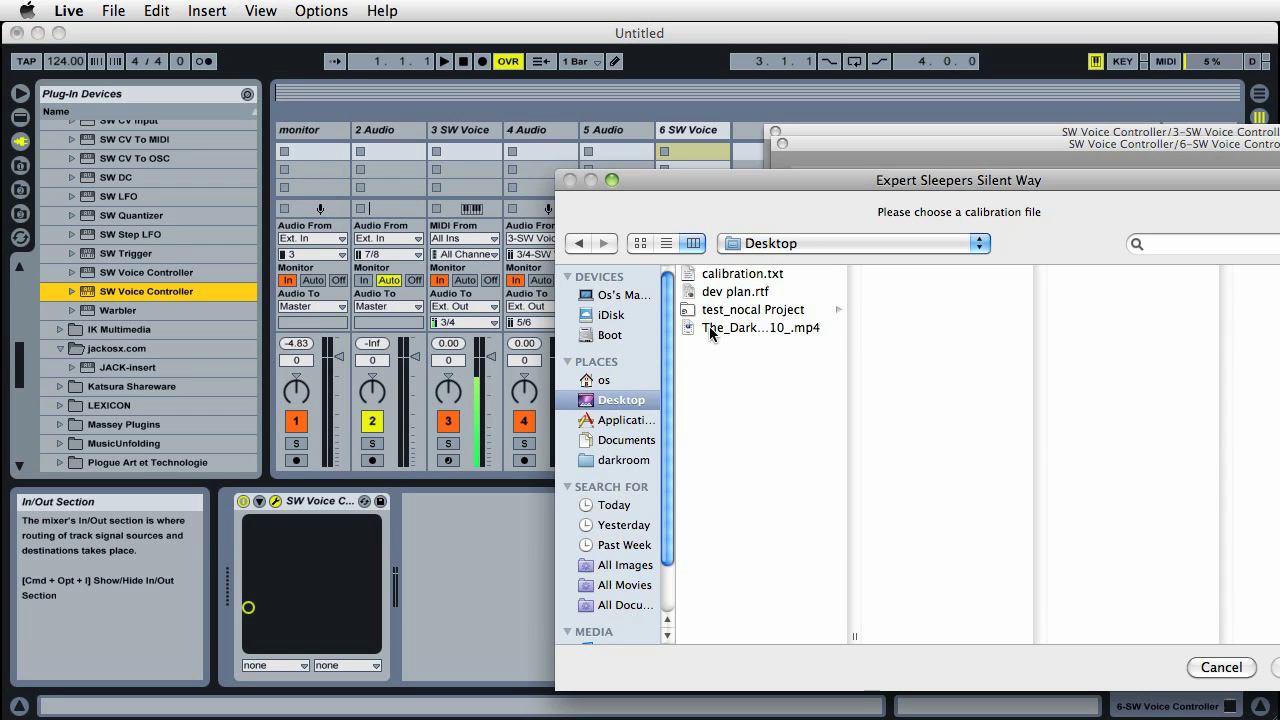
left_click(748, 278)
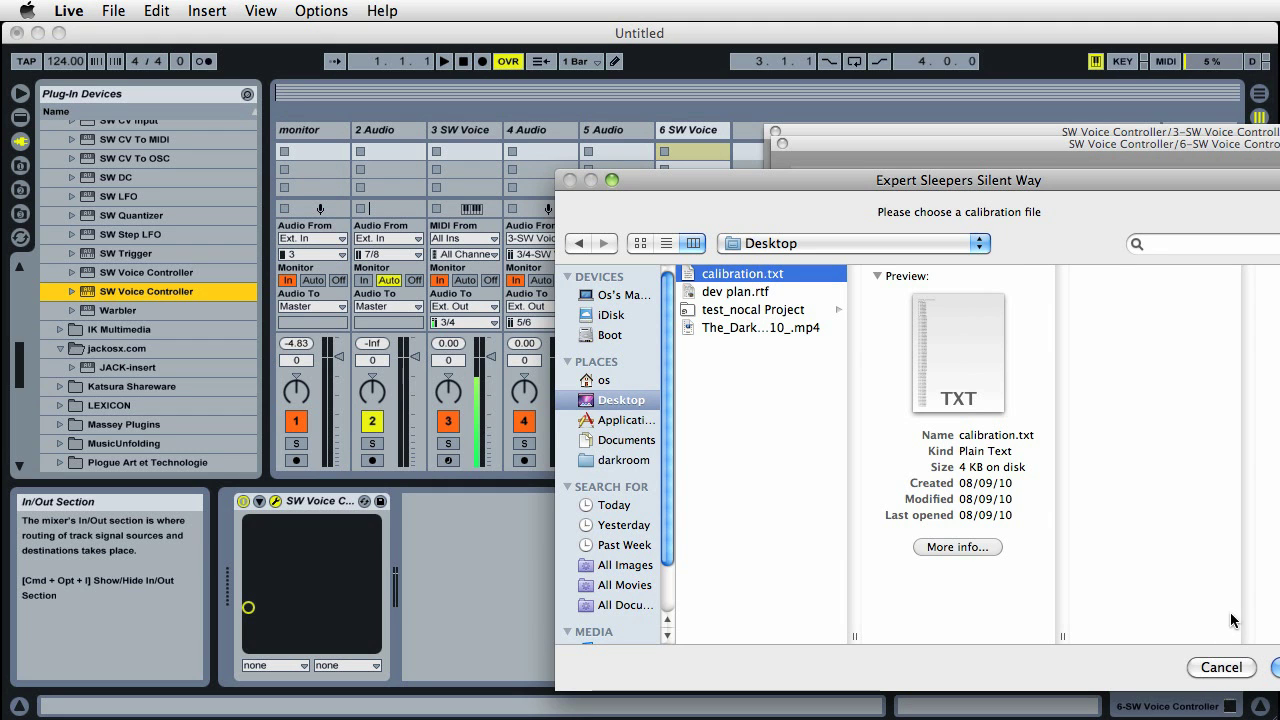
left_click(1276, 668)
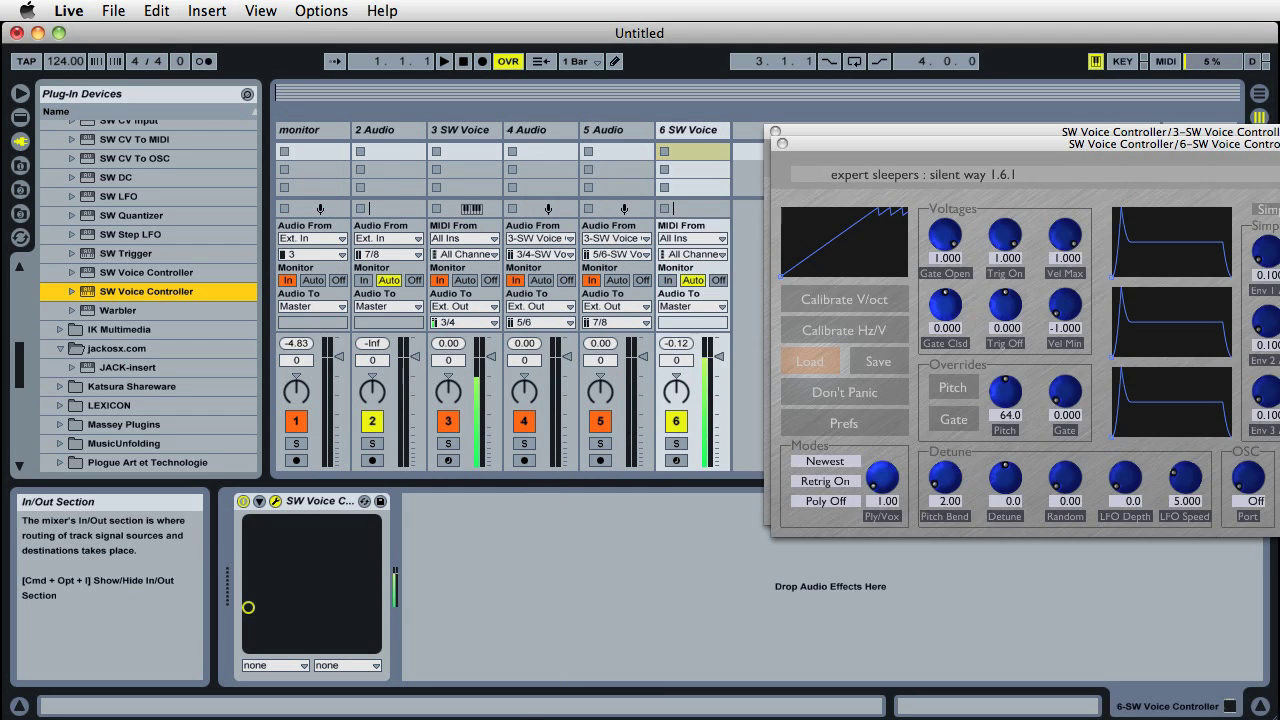